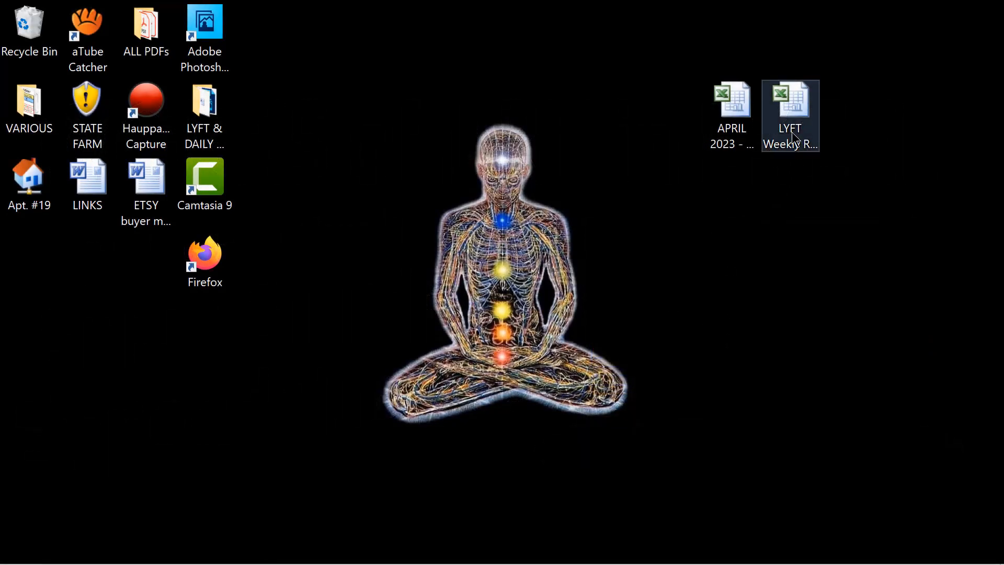
# Step: Open the 2) LYFT WEEKLY MASTER TEMPLATE workbook from the LYFT & DAILY BUDGET folder in Excel
pyautogui.moveTo(792, 132)
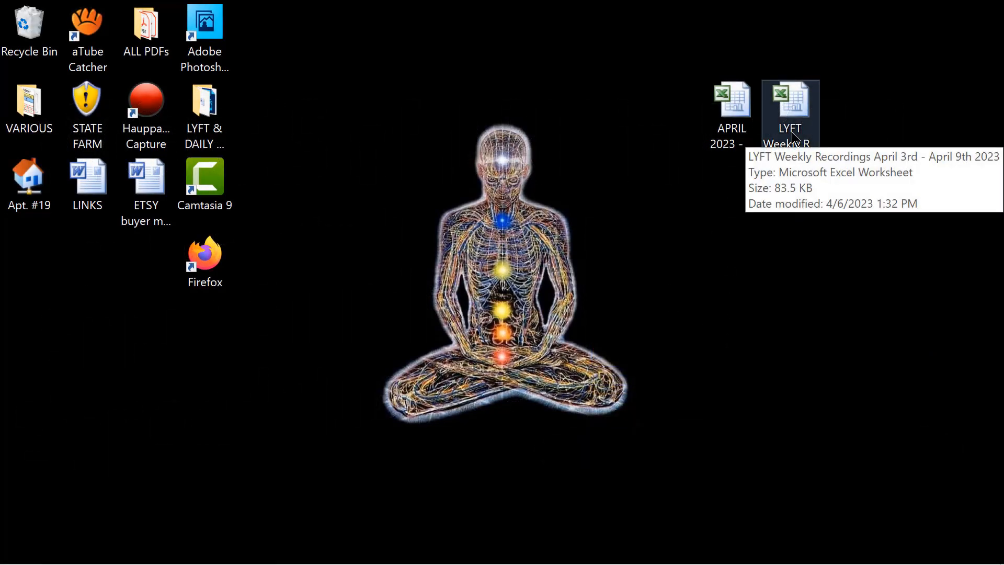
pyautogui.doubleClick(208, 119)
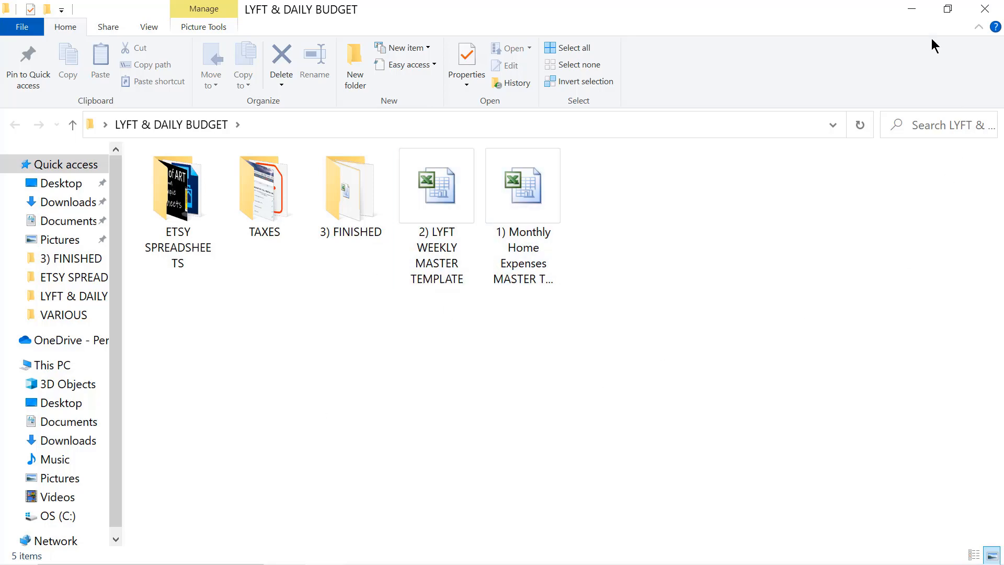
pyautogui.click(911, 11)
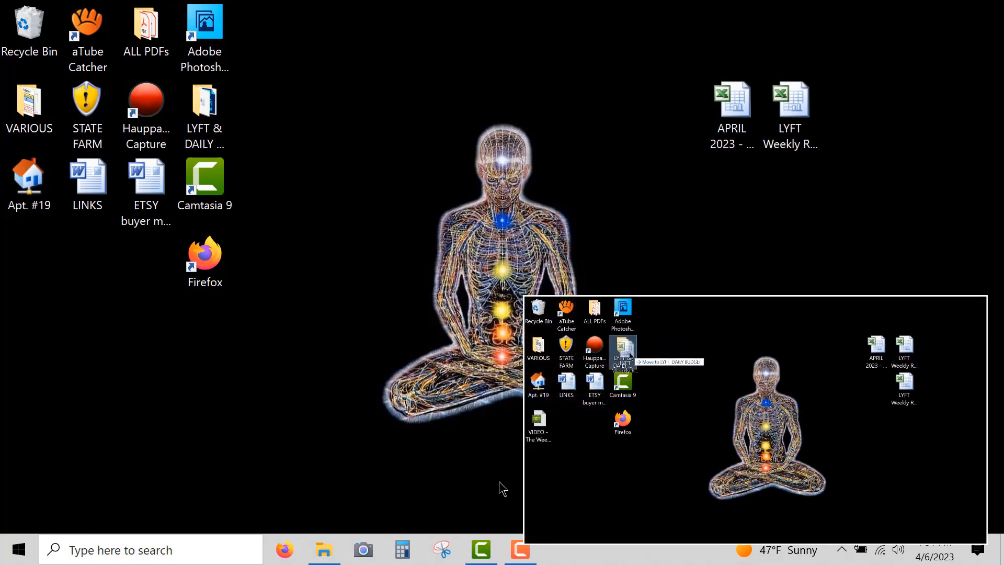
pyautogui.click(324, 549)
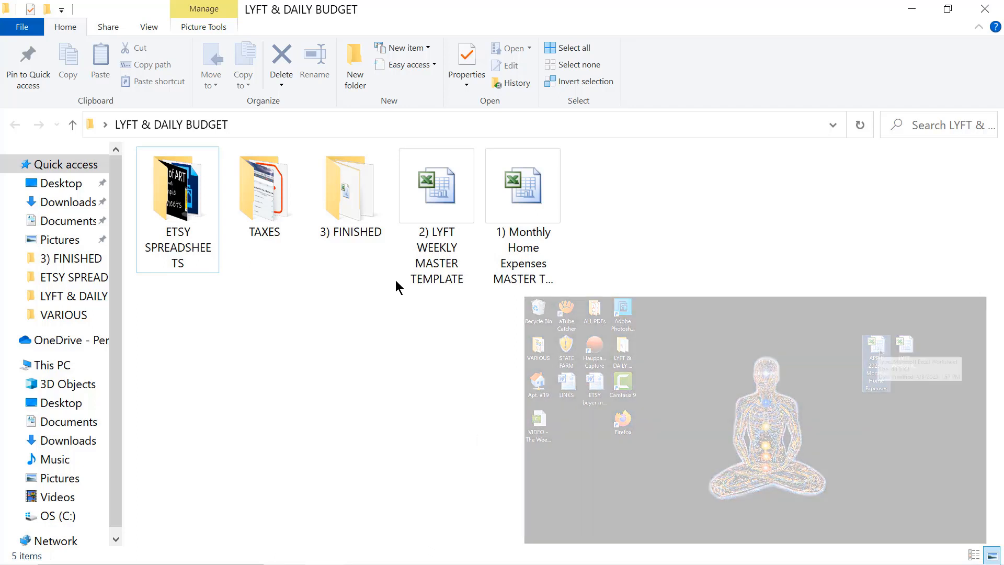
pyautogui.doubleClick(422, 193)
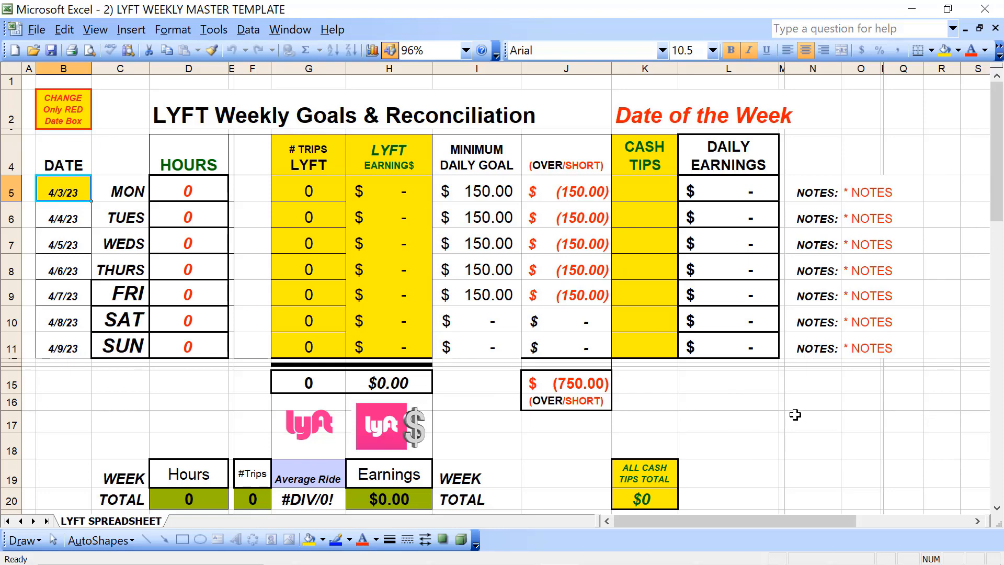
# Step: Check the system calendar for the next Monday and set the Monday date in the template's red date box to 4/10/23
pyautogui.moveTo(917, 562)
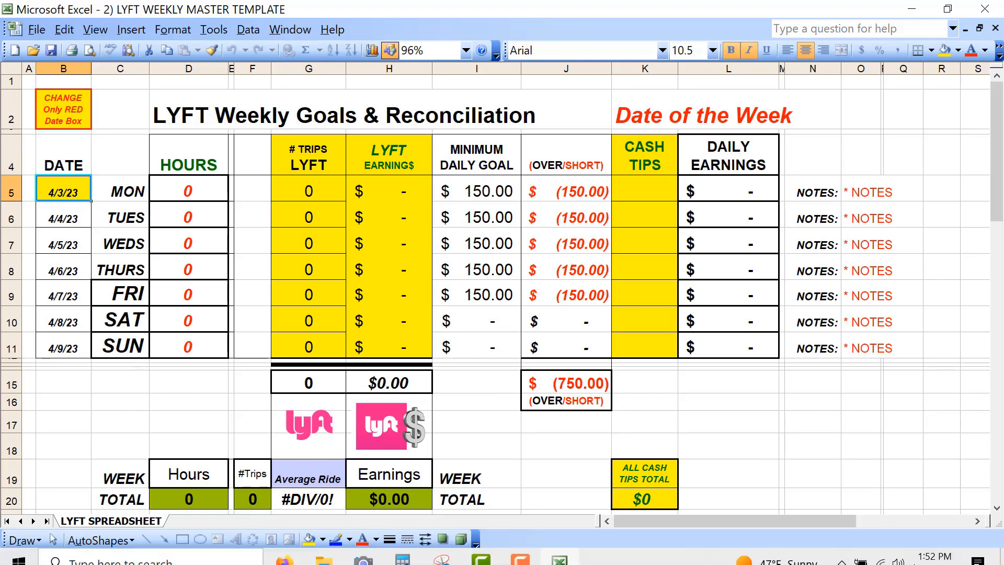
pyautogui.click(928, 552)
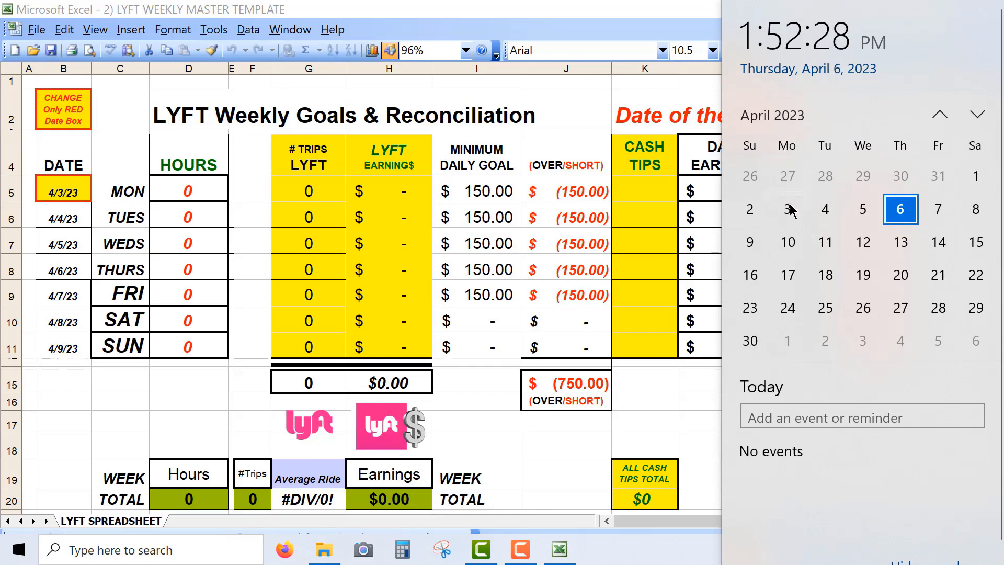
pyautogui.doubleClick(58, 192)
pyautogui.press('BackSpace')
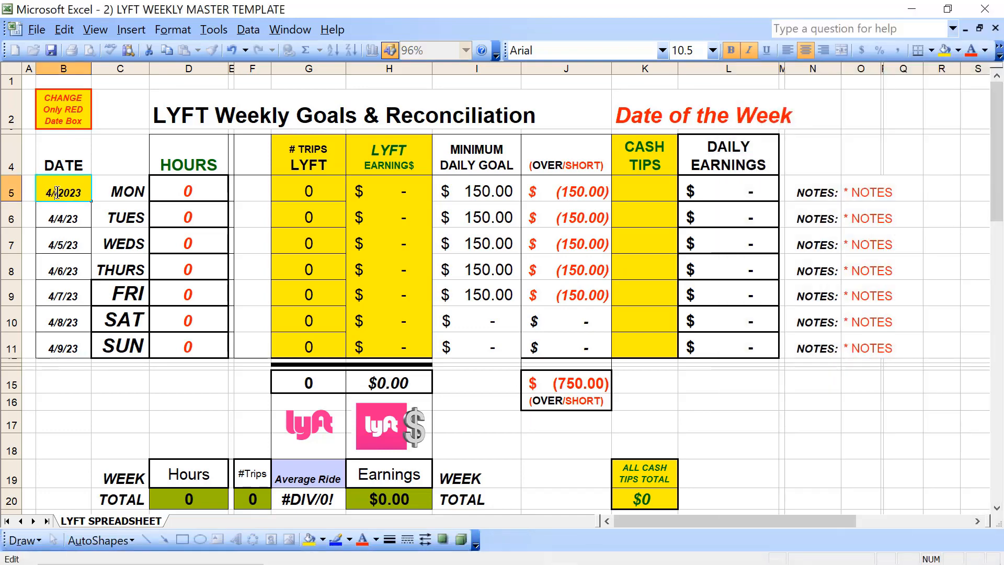
pyautogui.write('10')
pyautogui.press('Return')
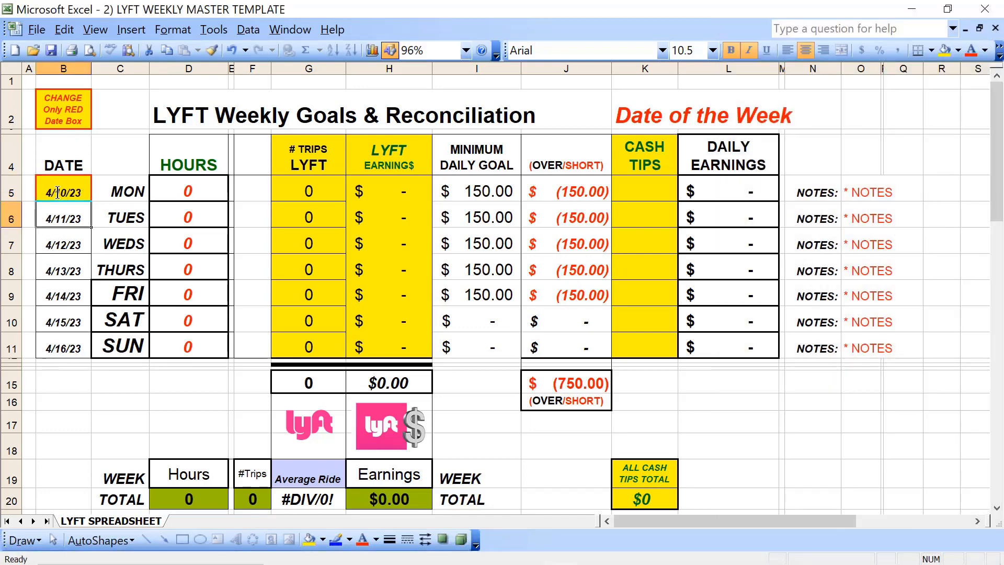
pyautogui.click(58, 184)
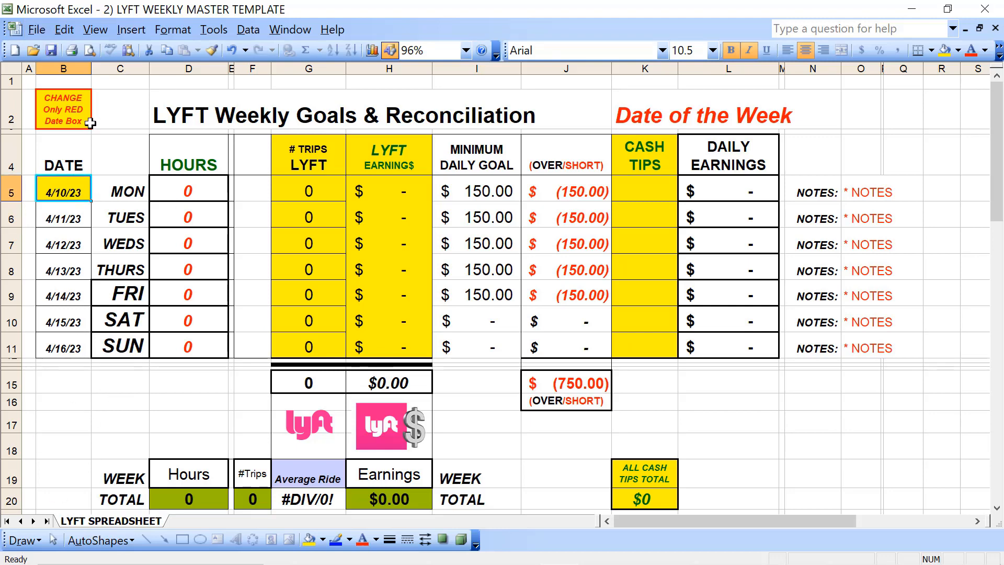
pyautogui.click(52, 50)
# Step: Replace the "Date of the Week" heading with "April 10th - April 16th 2023"
pyautogui.click(621, 120)
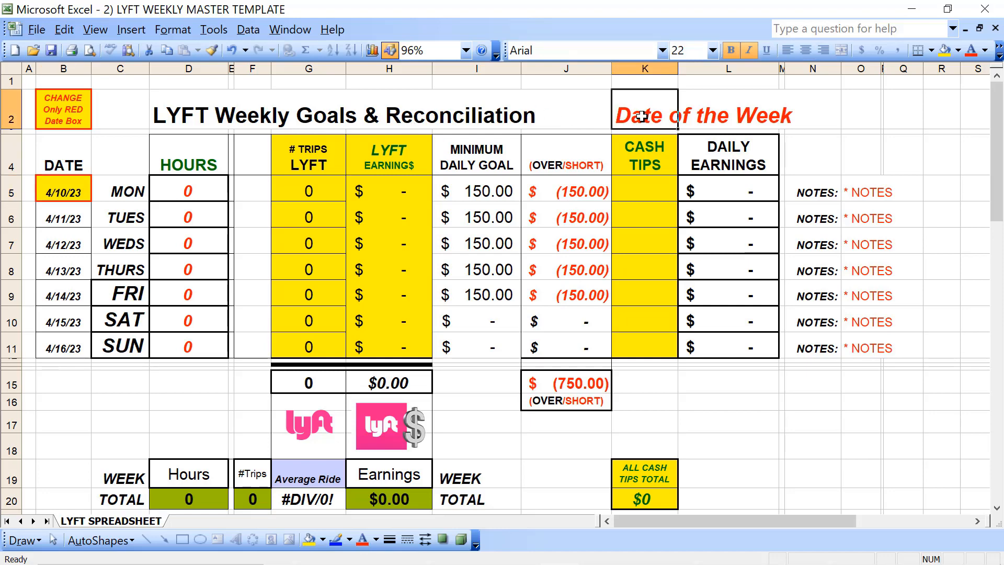
pyautogui.write('A')
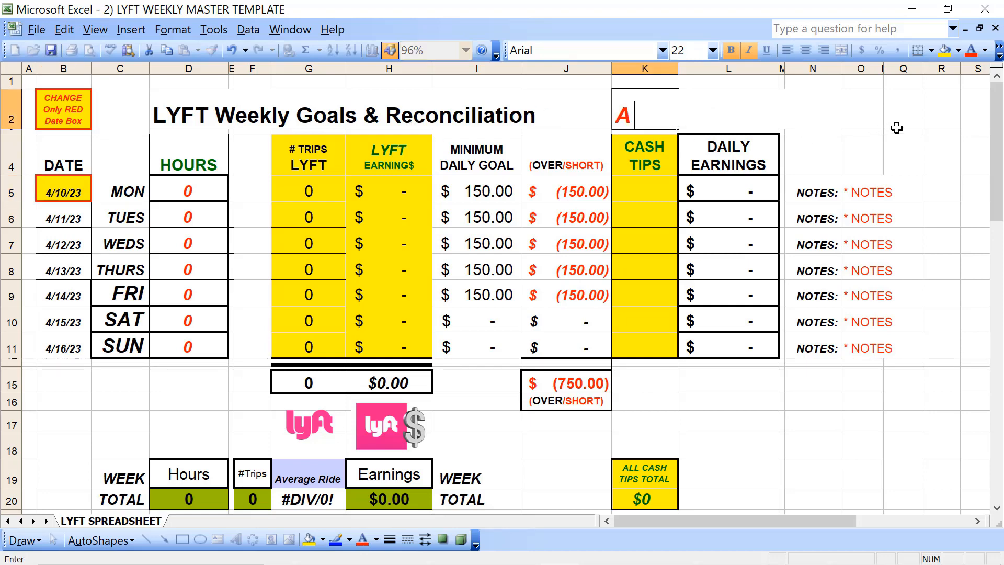
pyautogui.write('pril 10th')
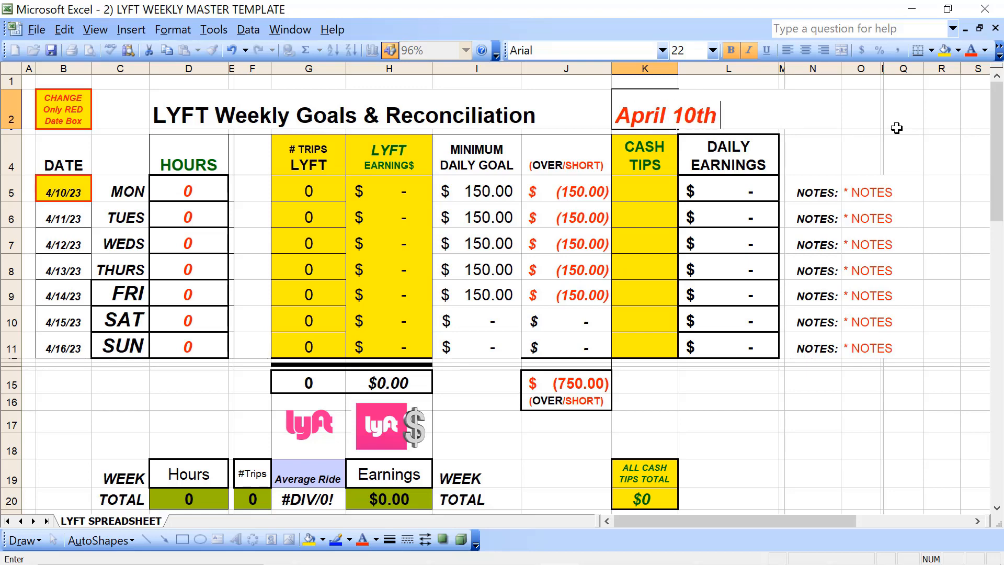
pyautogui.write(' - April')
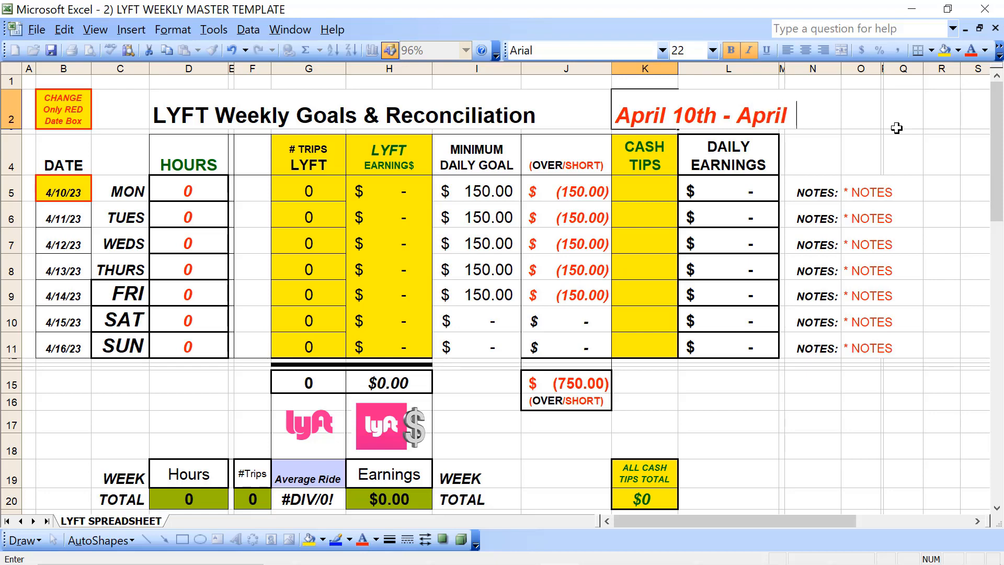
pyautogui.write(' 16th')
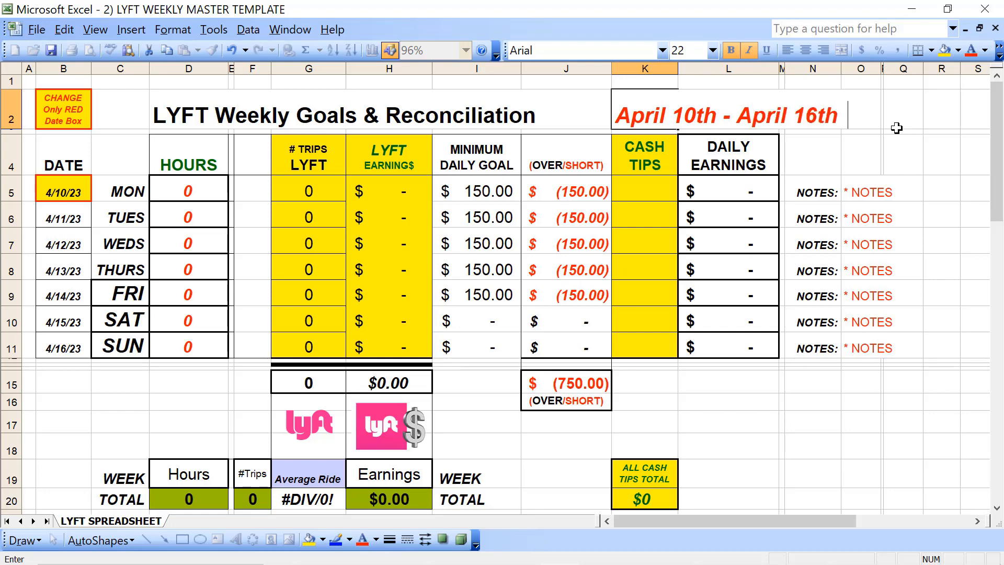
pyautogui.write(' 2023')
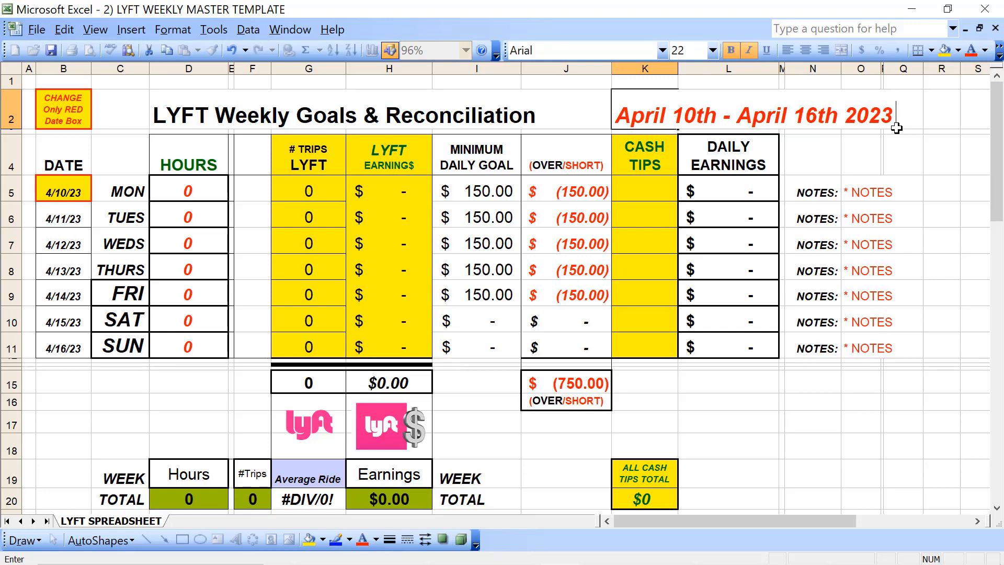
pyautogui.click(395, 190)
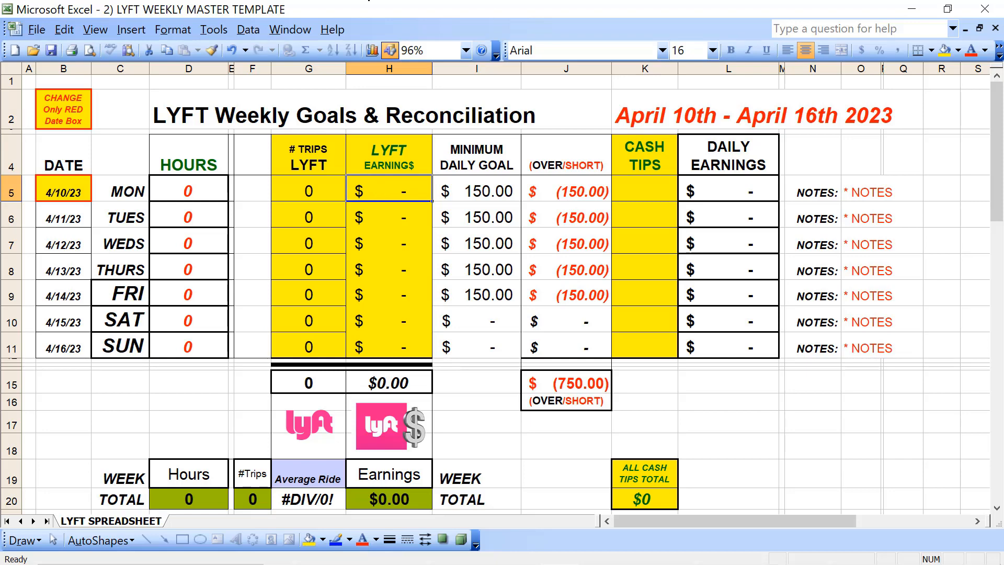
# Step: Save the workbook to the Desktop as "LYFT Weekly Recordings April 10th - April 16th 2023", basing the name on the previous week's file, and close it
pyautogui.click(38, 30)
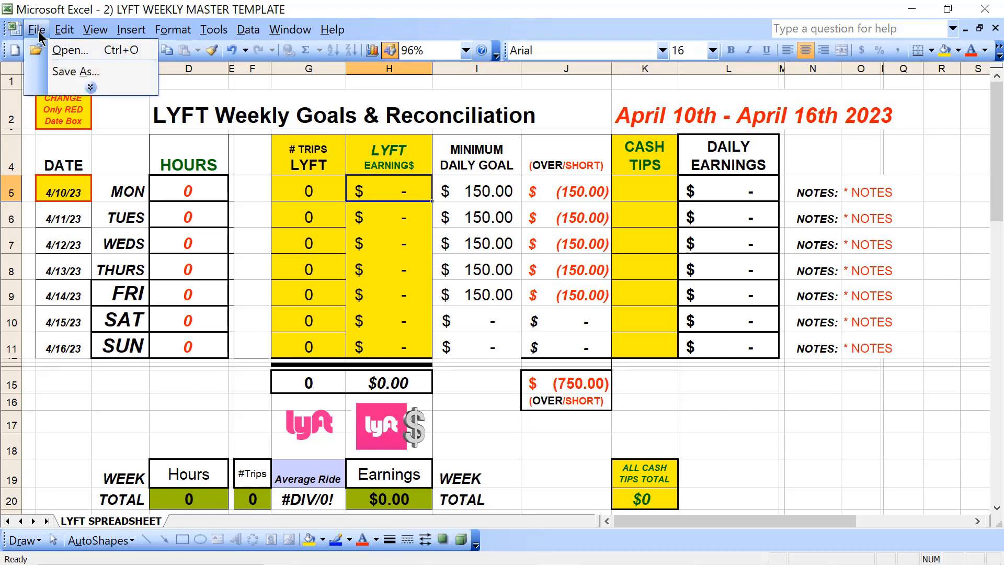
pyautogui.click(82, 72)
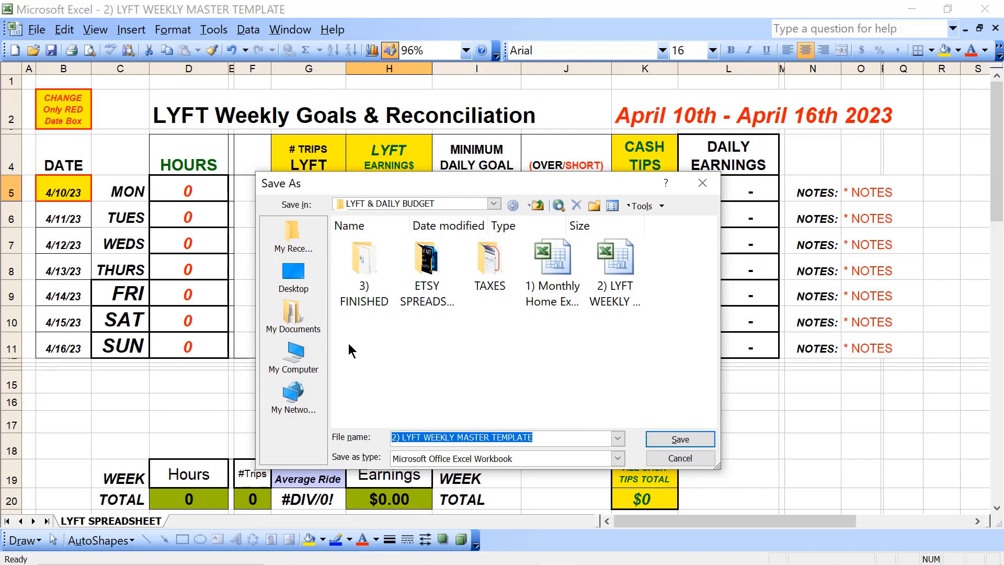
pyautogui.click(293, 277)
pyautogui.scroll(-3, 498, 342)
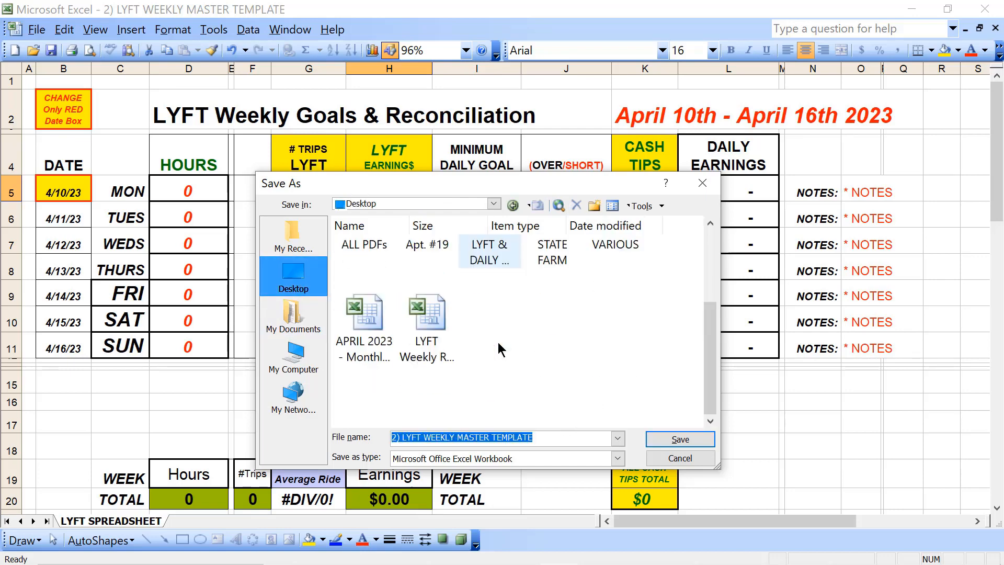
pyautogui.click(431, 316)
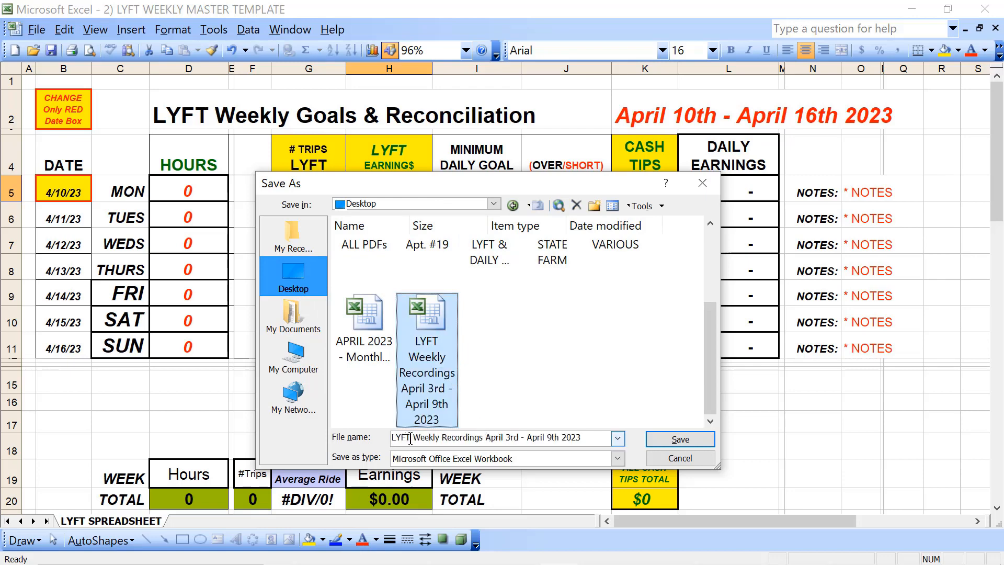
pyautogui.click(506, 436)
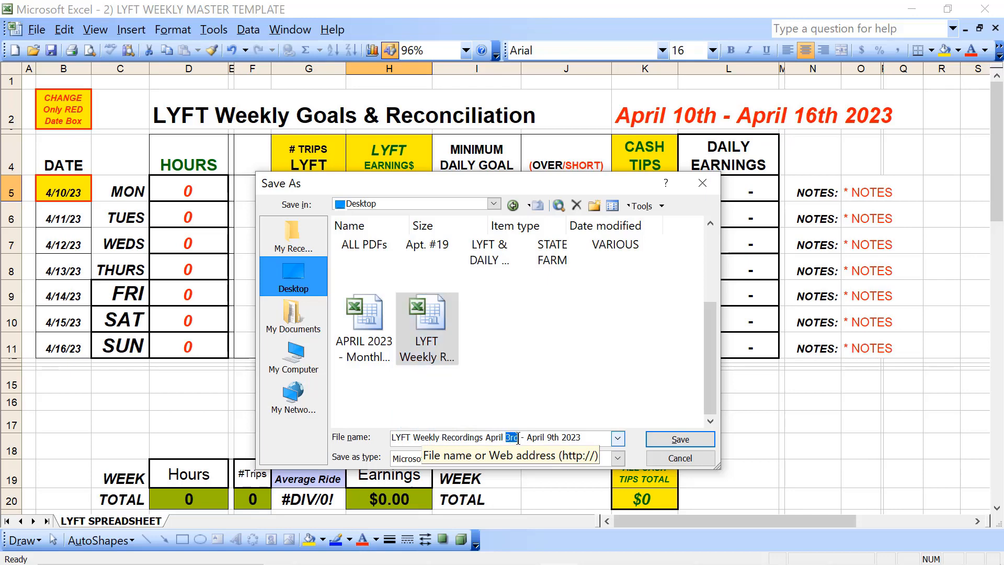
pyautogui.write('10th')
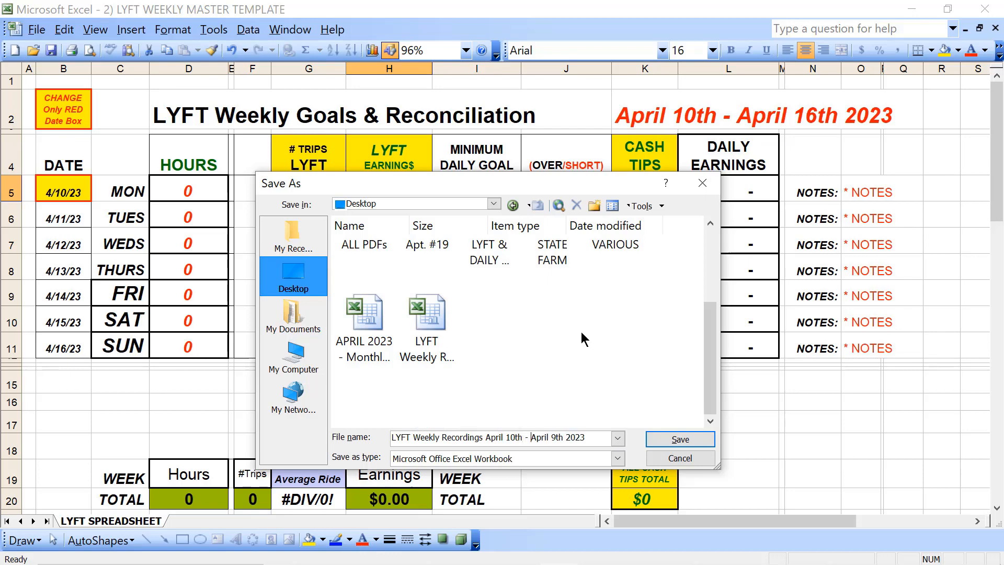
pyautogui.hotkey('ctrl', 'Right')
pyautogui.hotkey('shift', 'Right')
pyautogui.write('16')
pyautogui.click(682, 439)
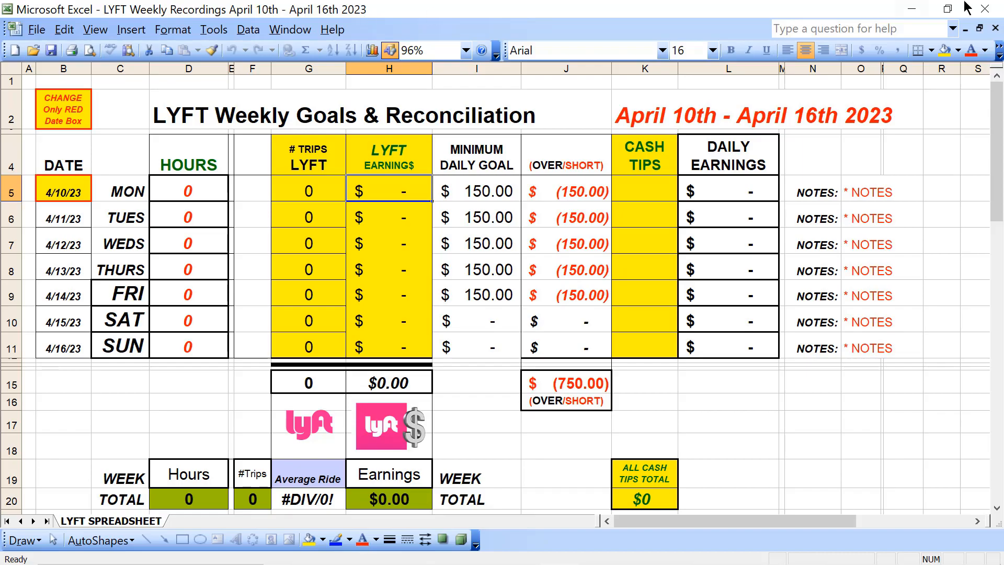
pyautogui.click(994, 9)
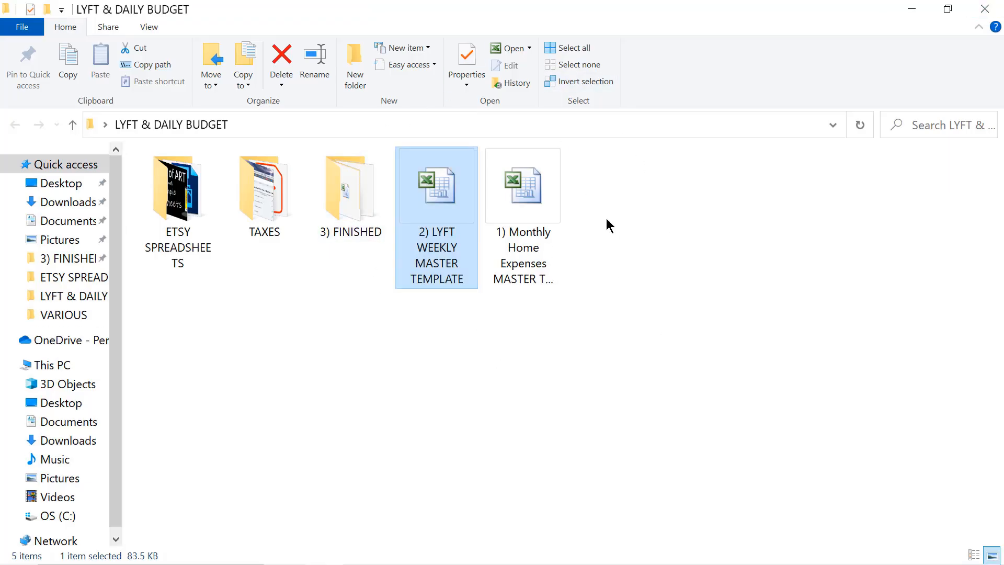
# Step: Minimize the folder window and place the new April 10th - April 16th file directly beneath the existing LYFT weekly file on the desktop
pyautogui.click(911, 9)
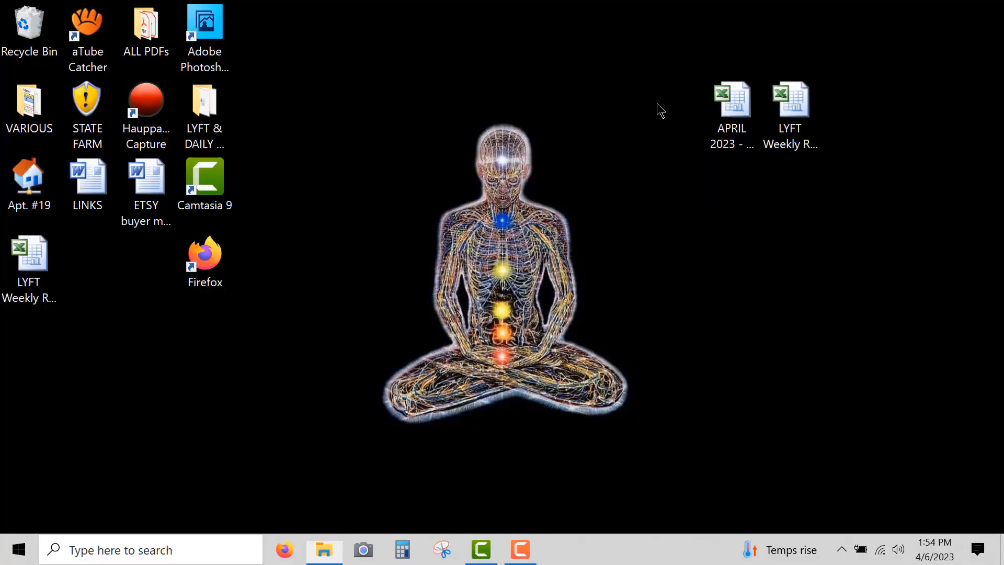
pyautogui.moveTo(28, 257); pyautogui.dragTo(787, 208)
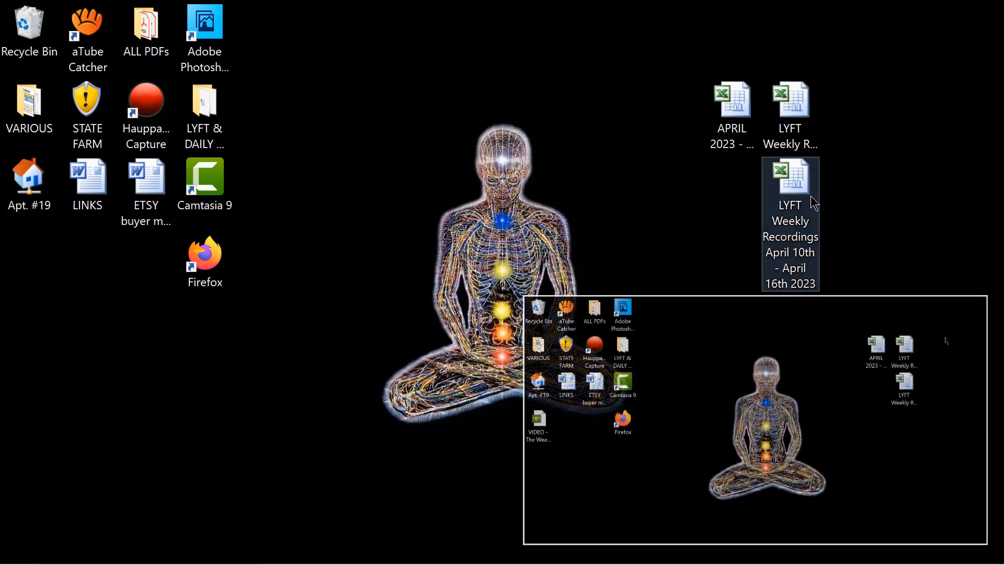
pyautogui.click(839, 90)
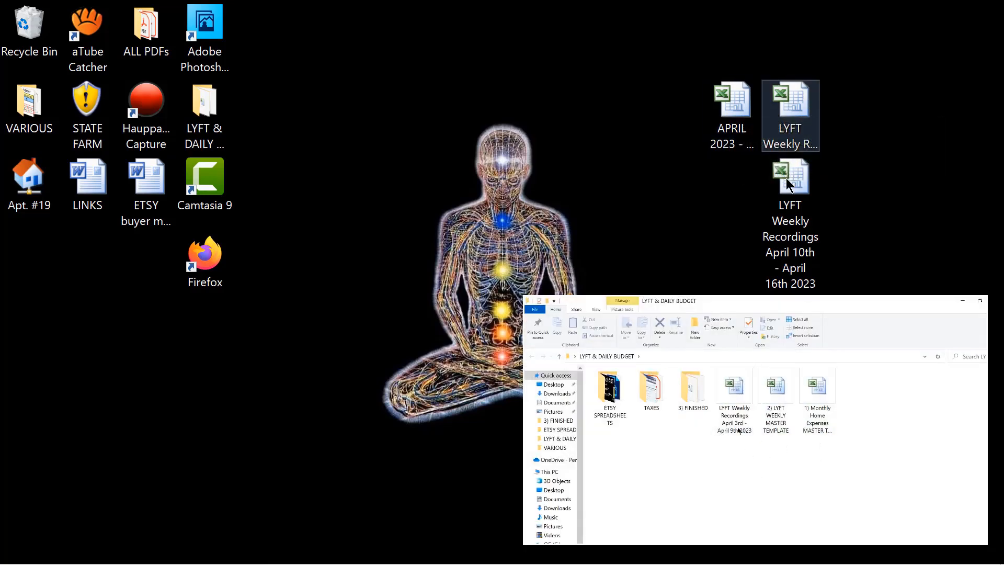
pyautogui.click(790, 178)
pyautogui.click(712, 204)
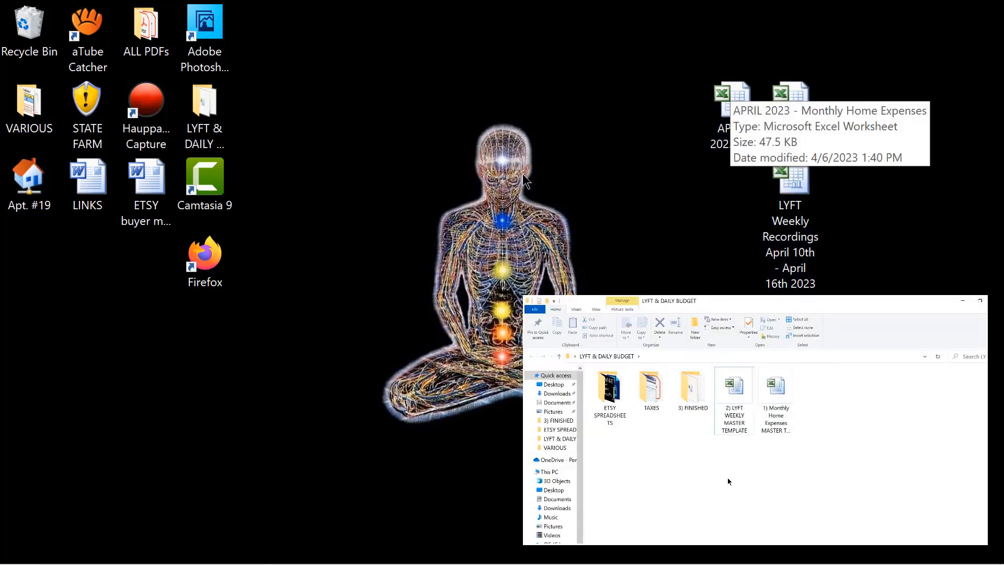
# Step: Open the LYFT Weekly Recordings April 10th - April 16th 2023 workbook and enter 151.5 as Monday's Lyft earnings
pyautogui.doubleClick(790, 178)
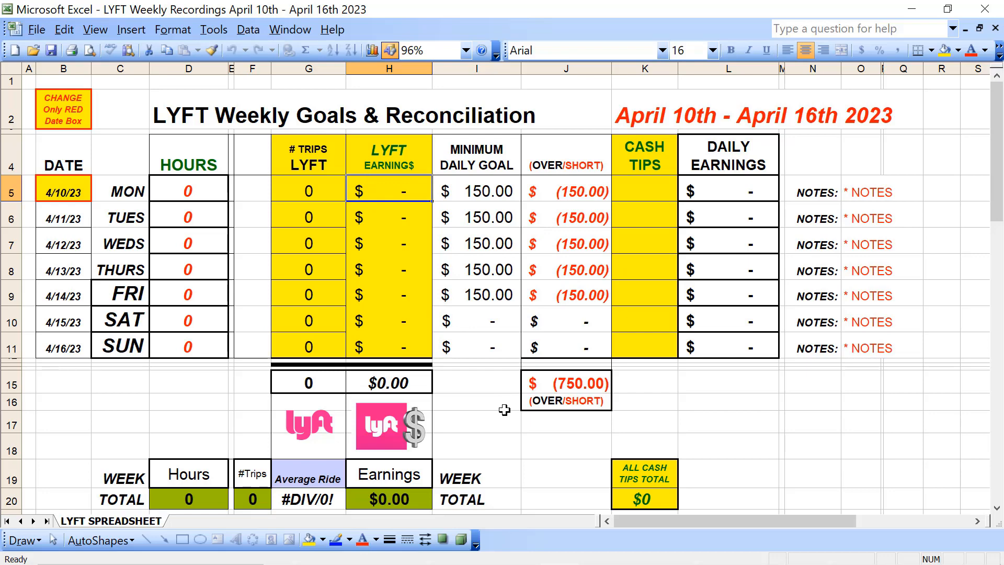
pyautogui.write('151.5')
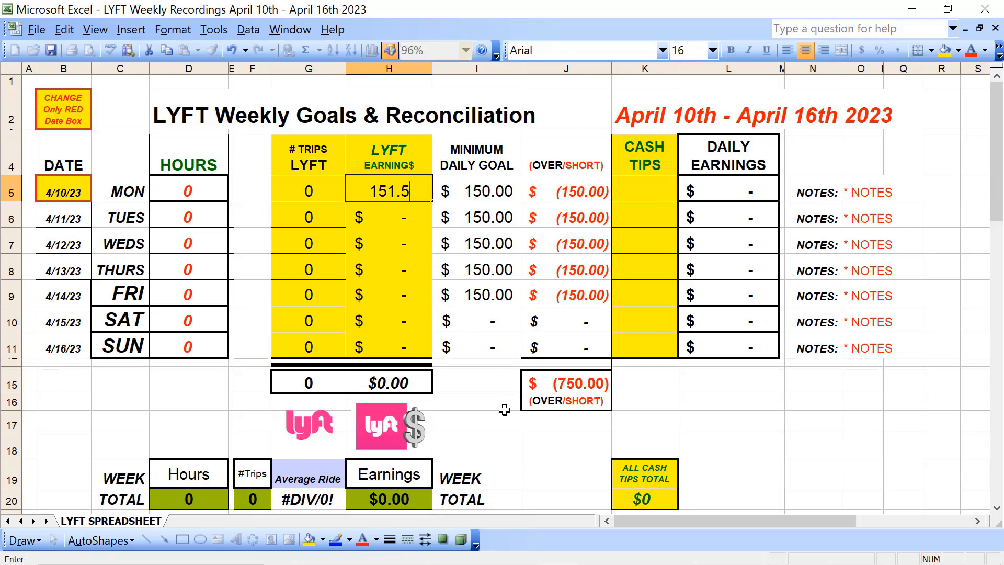
pyautogui.press('Left')
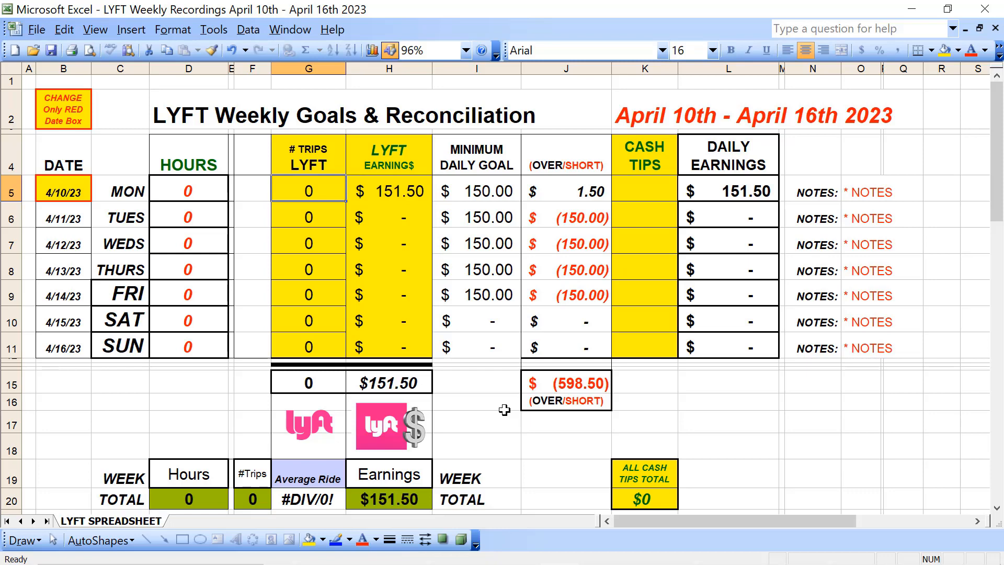
# Step: Record 15 Lyft trips and 7.5 hours for Monday
pyautogui.write('15')
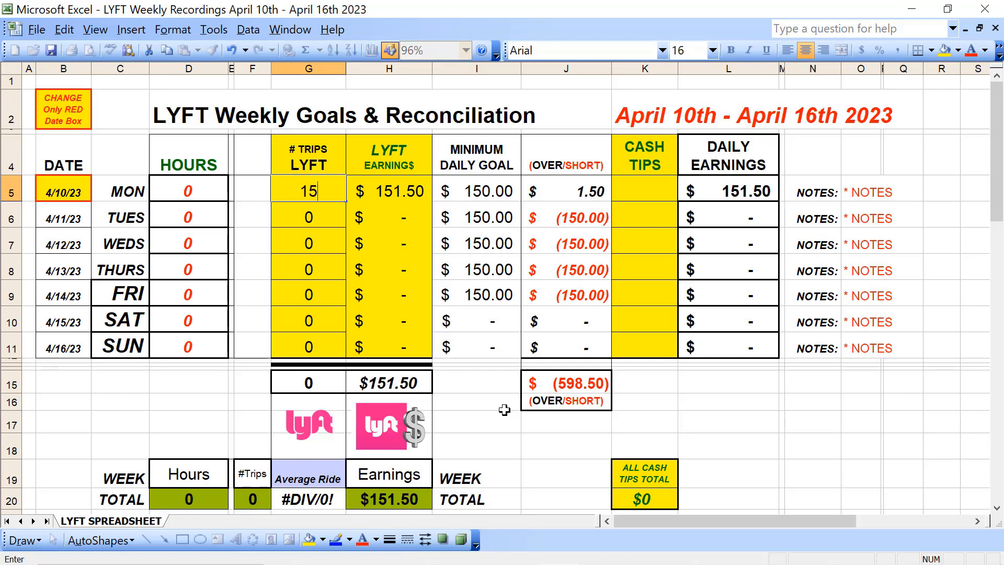
pyautogui.press('Left')
pyautogui.press('Left')
pyautogui.press('Left')
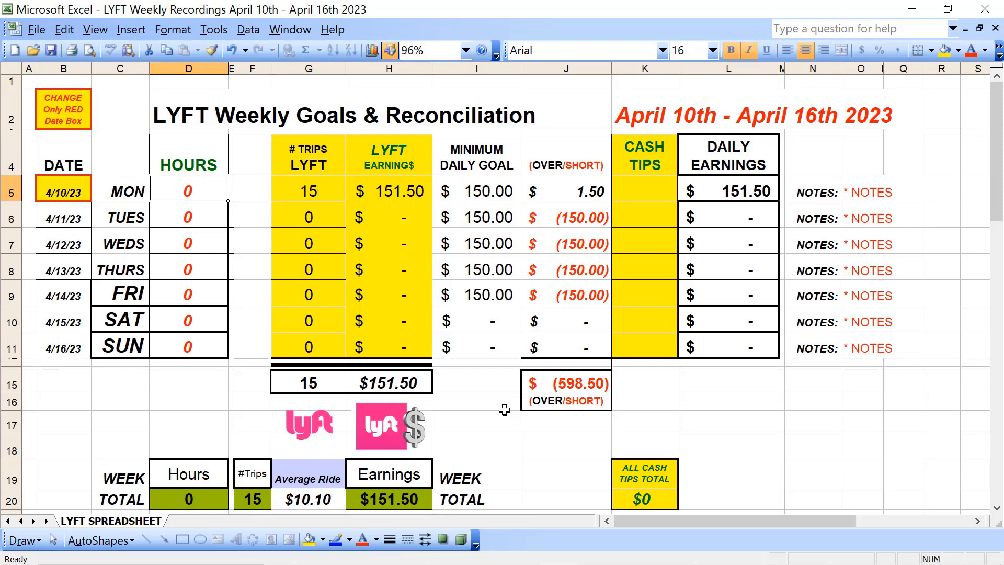
pyautogui.write('7.5')
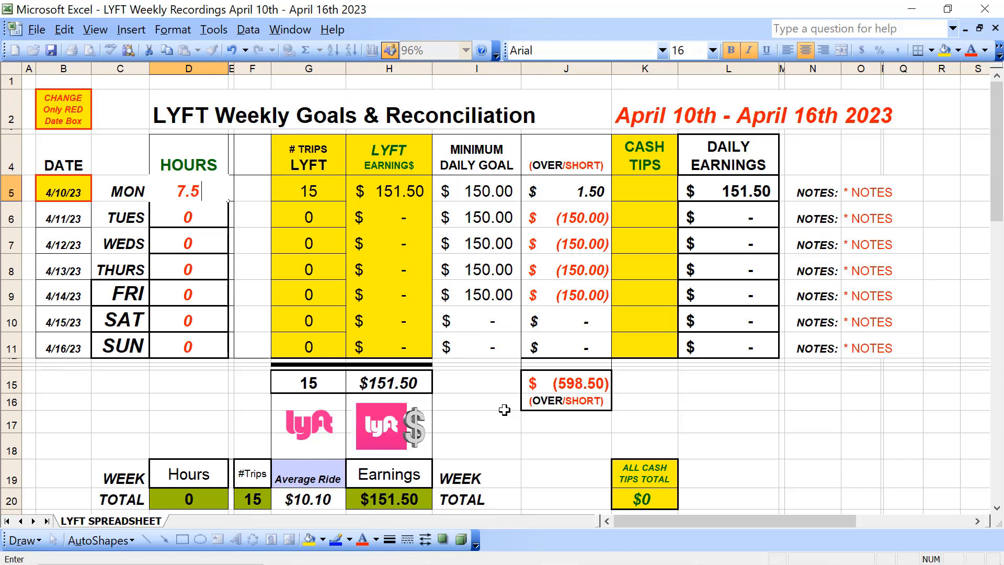
# Step: Enter 4 as Monday's cash tips and select Tuesday's Lyft earnings cell
pyautogui.press('Right')
pyautogui.press('Right')
pyautogui.press('Tab')
pyautogui.press('Tab')
pyautogui.press('Tab')
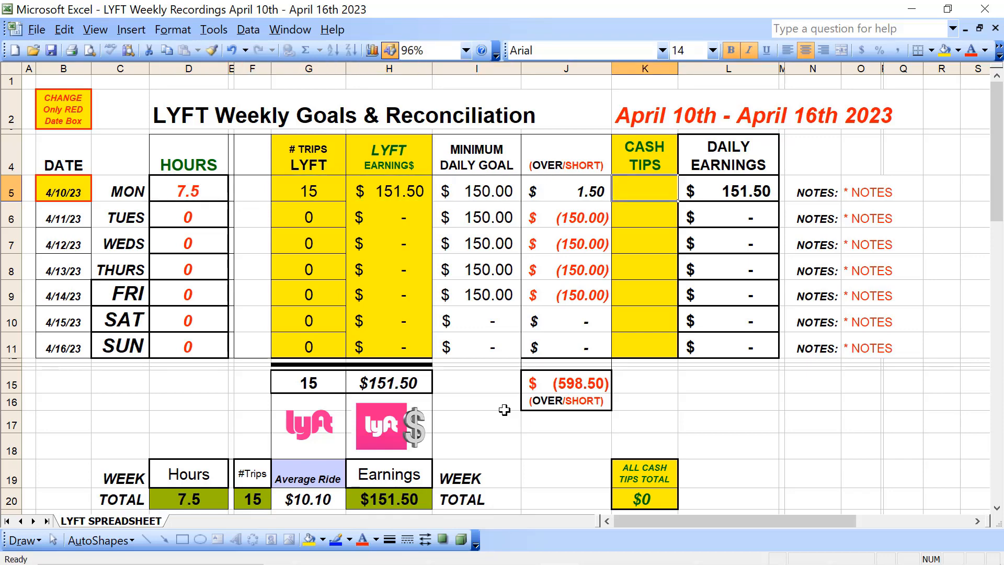
pyautogui.write('4')
pyautogui.press('Return')
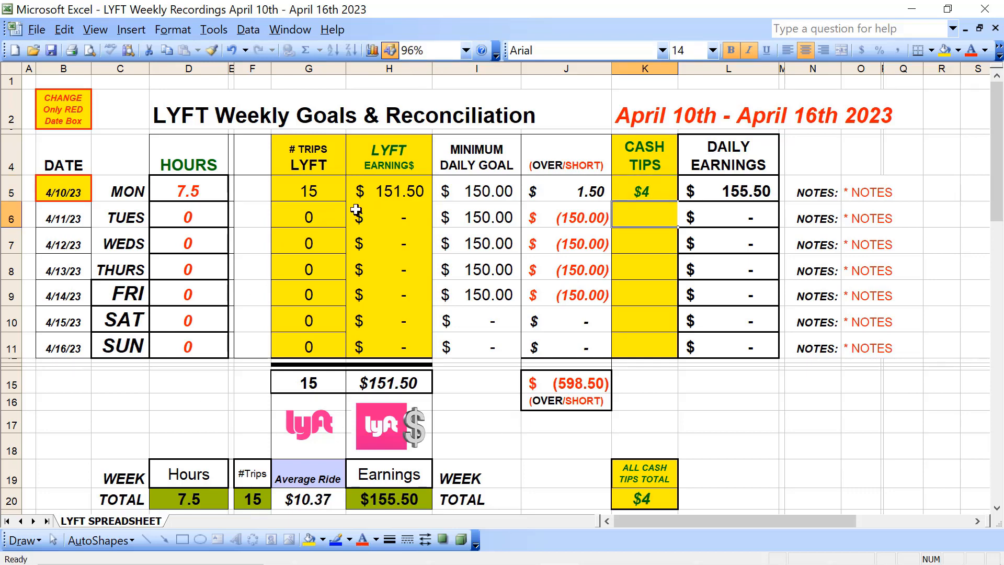
pyautogui.click(396, 216)
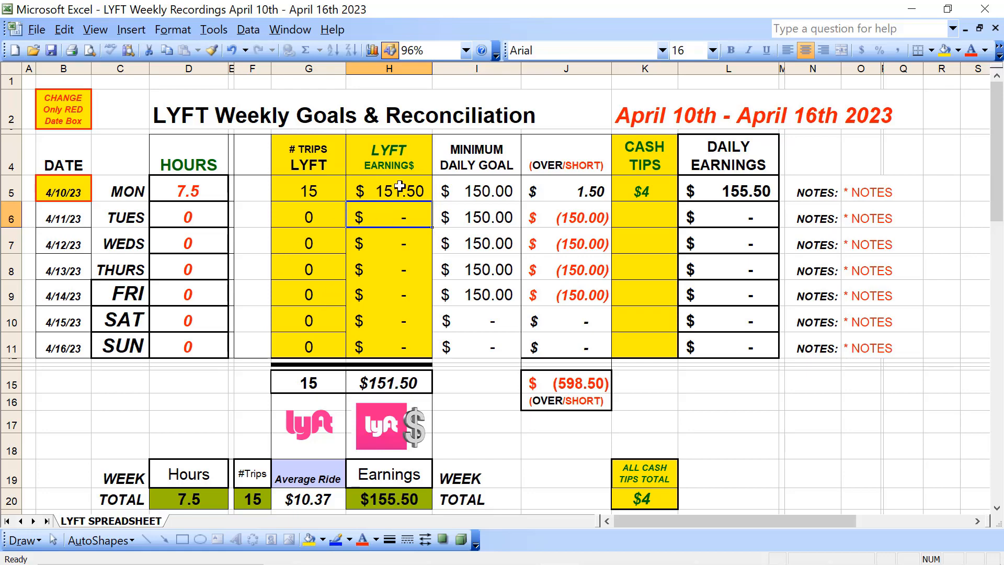
# Step: Minimize the Lyft workbook and open the Monthly Home Expenses master template from the LYFT & DAILY BUDGET folder, working on the 25 Day GOAL LOG sheet
pyautogui.click(911, 9)
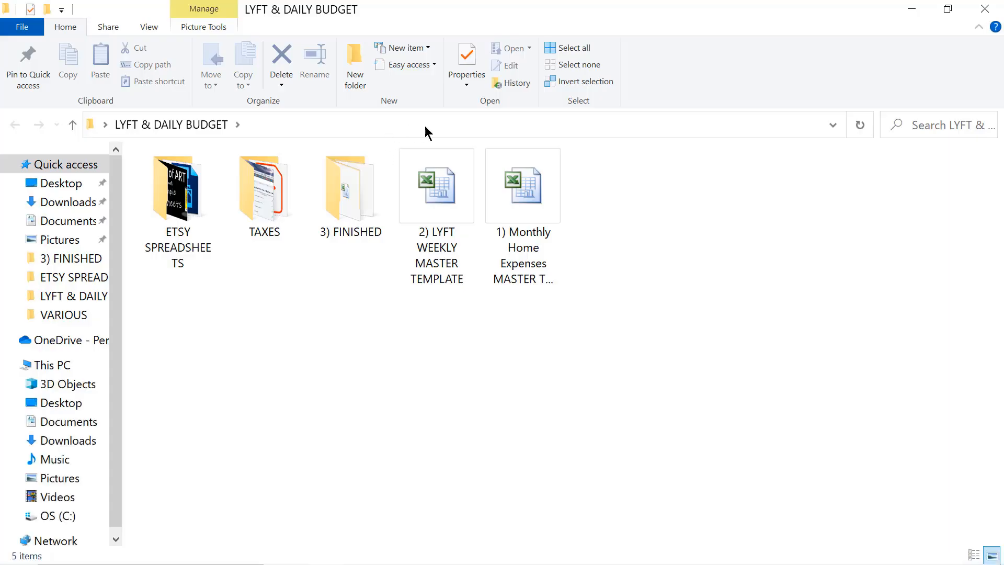
pyautogui.doubleClick(531, 193)
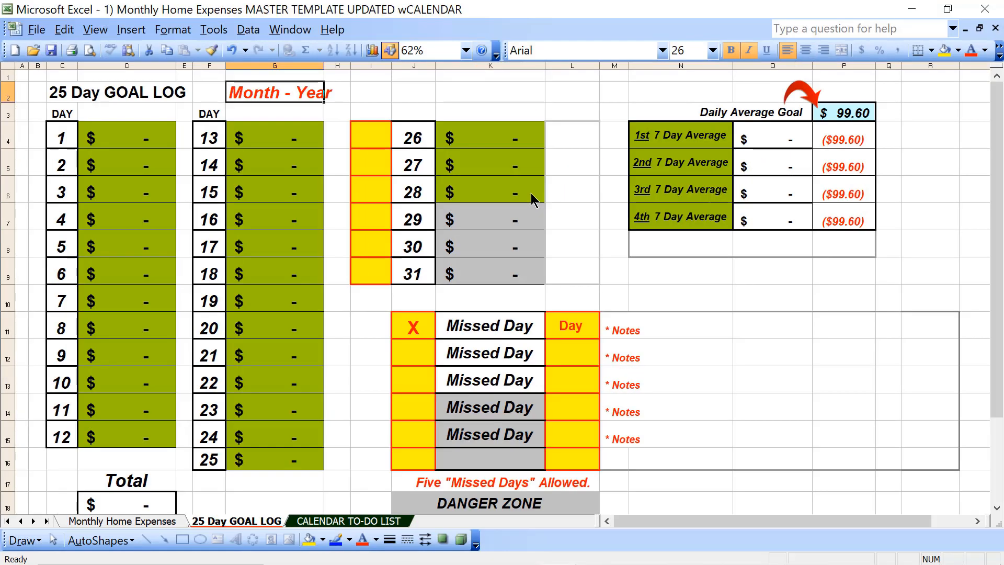
pyautogui.click(123, 136)
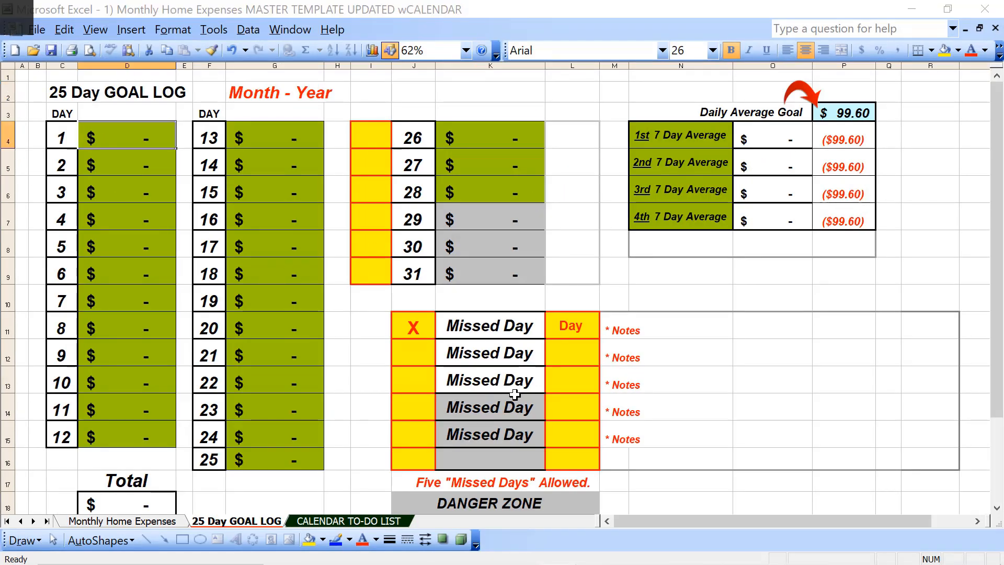
pyautogui.hotkey('alt', 'Tab')
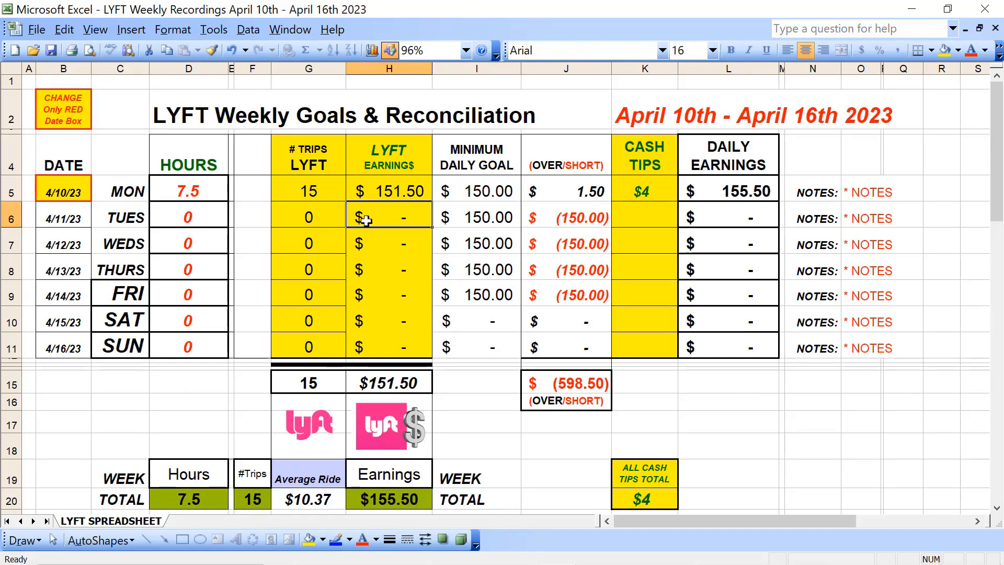
pyautogui.hotkey('alt', 'Tab')
pyautogui.click(134, 376)
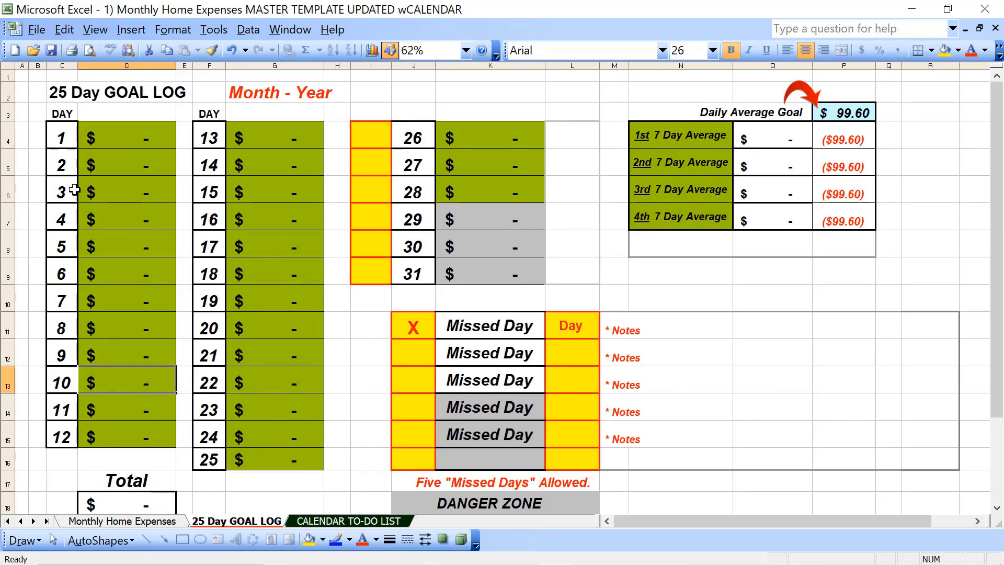
# Step: Fill days 1 to 5 of the goal log with the amounts 120, 90, 174, 125 and 100
pyautogui.click(108, 146)
pyautogui.write('120')
pyautogui.press('Return')
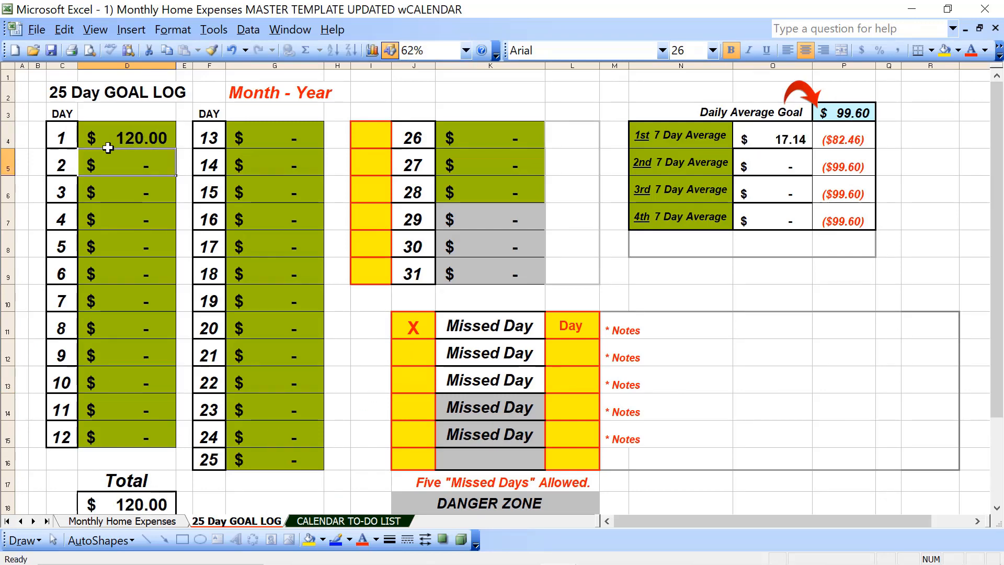
pyautogui.write('90')
pyautogui.press('Return')
pyautogui.write('174')
pyautogui.press('Return')
pyautogui.write('125')
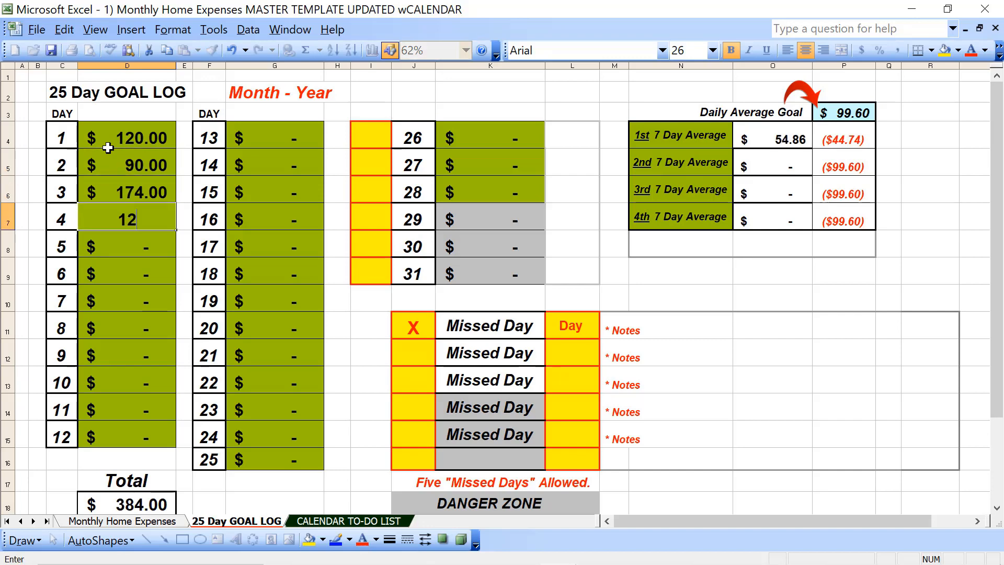
pyautogui.press('Return')
pyautogui.write('100')
pyautogui.press('Return')
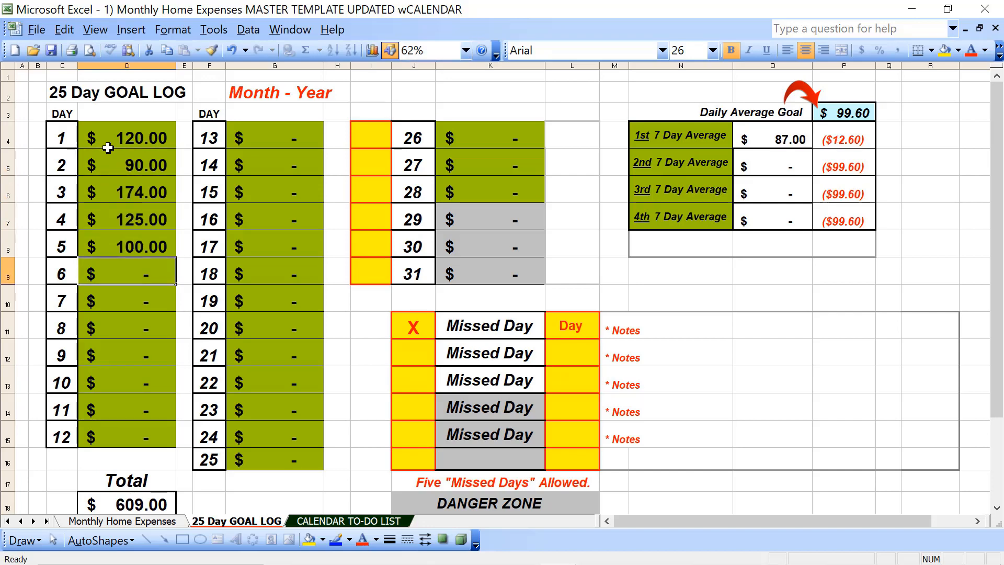
# Step: Complete the first missed-day entry as "Day 6" and enter 6 in the yellow box beside day 26
pyautogui.doubleClick(589, 335)
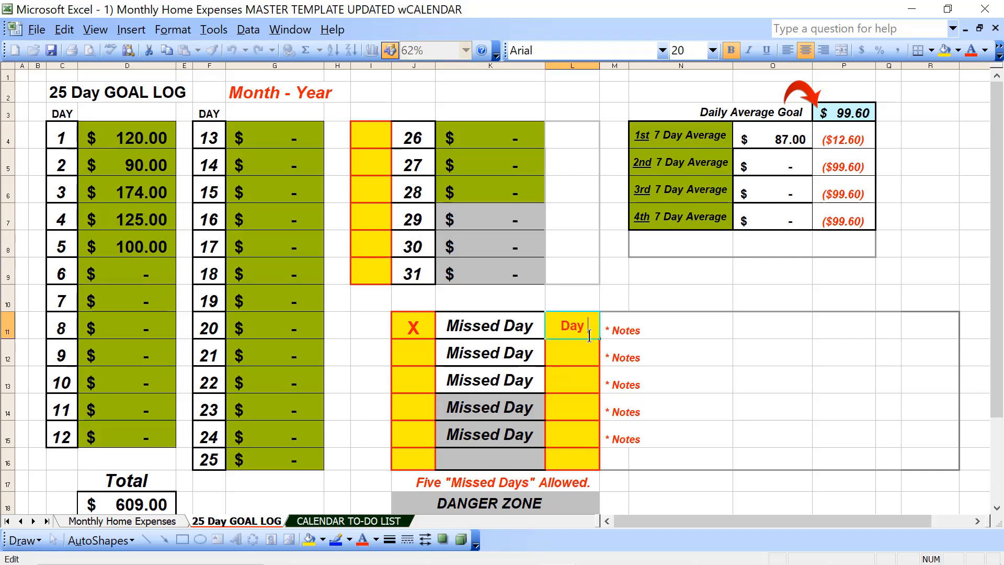
pyautogui.write('6')
pyautogui.click(373, 135)
pyautogui.write('6')
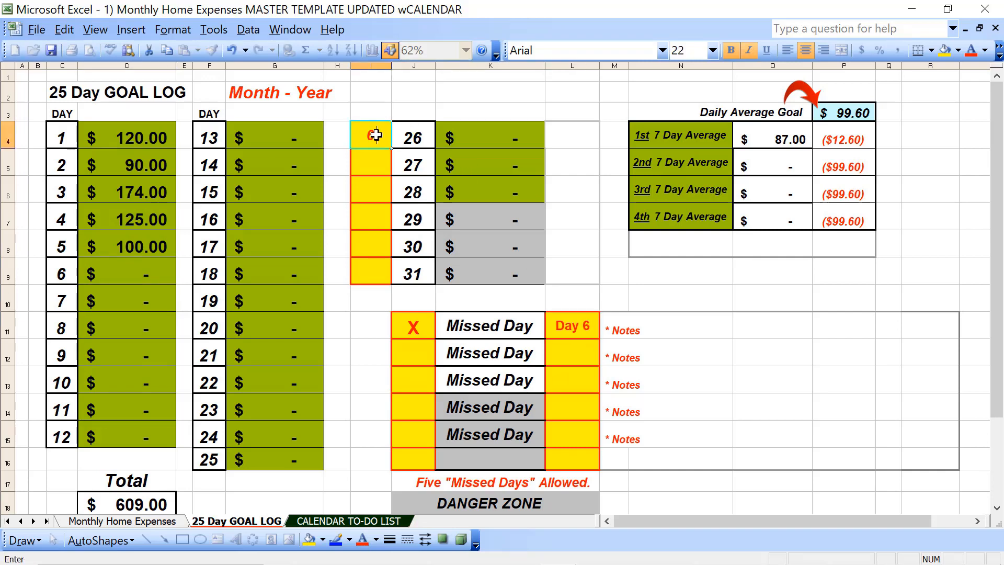
# Step: Replace the placeholder note for the Day 6 missed day with "Stayed in...Watched a movie."
pyautogui.click(628, 331)
pyautogui.doubleClick(629, 333)
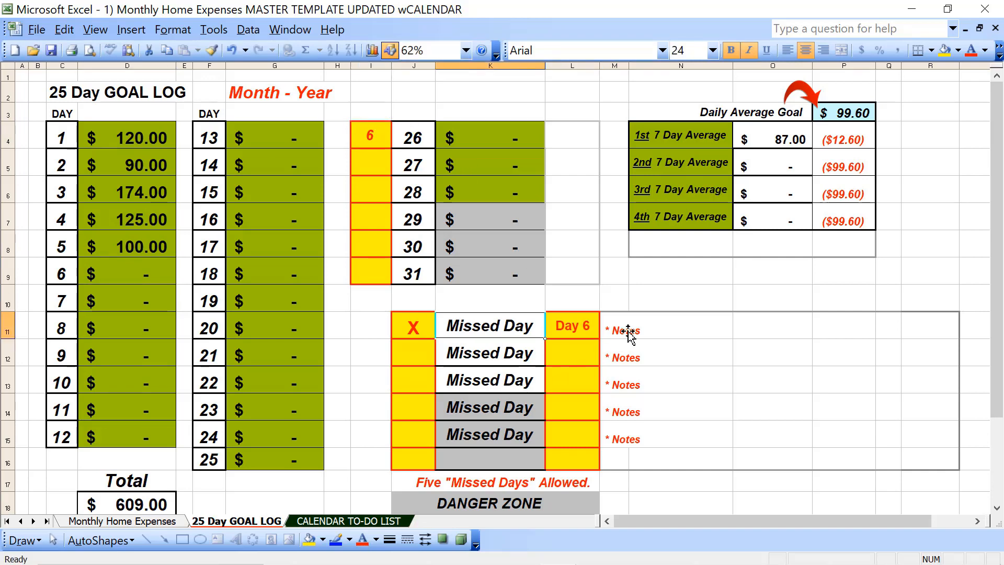
pyautogui.click(611, 331)
pyautogui.doubleClick(611, 331)
pyautogui.hotkey('shift', 'End')
pyautogui.write('Sta')
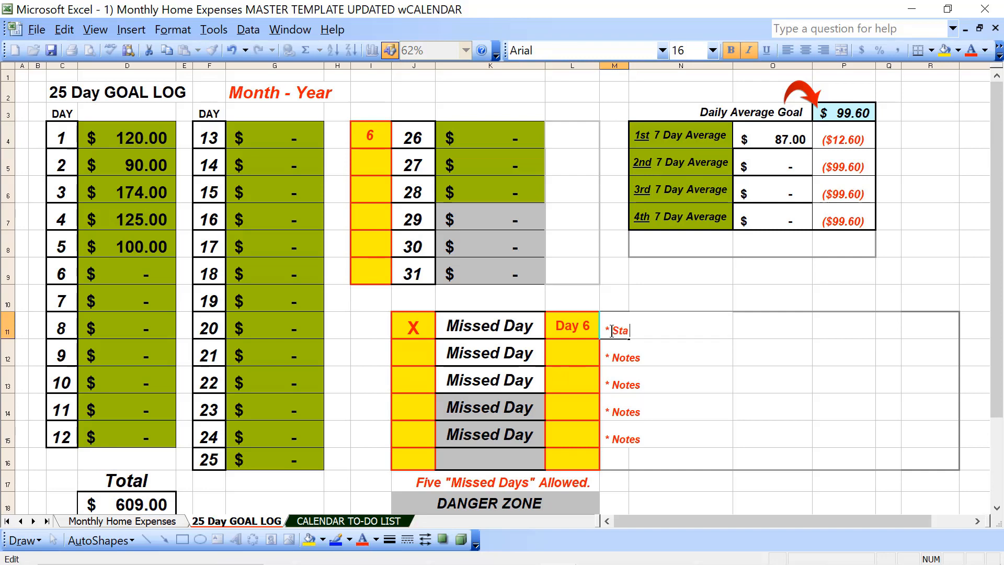
pyautogui.write('yed in...Watched a ')
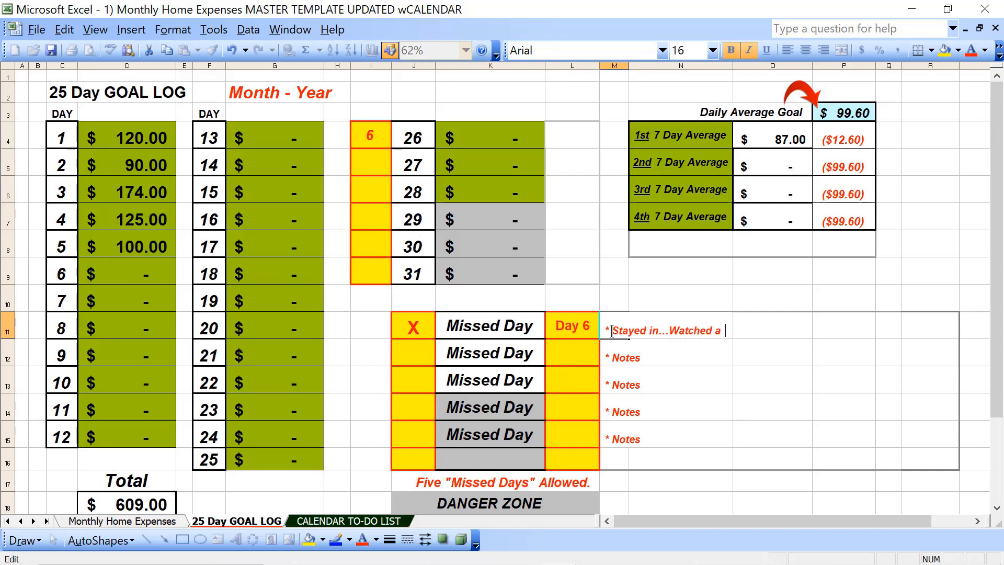
pyautogui.write('movie.')
# Step: Fill days 7 to 10 of the goal log with the amounts 77, 110, 125 and 151.5
pyautogui.click(87, 435)
pyautogui.press('Up')
pyautogui.press('Up')
pyautogui.press('Up')
pyautogui.press('Up')
pyautogui.press('Up')
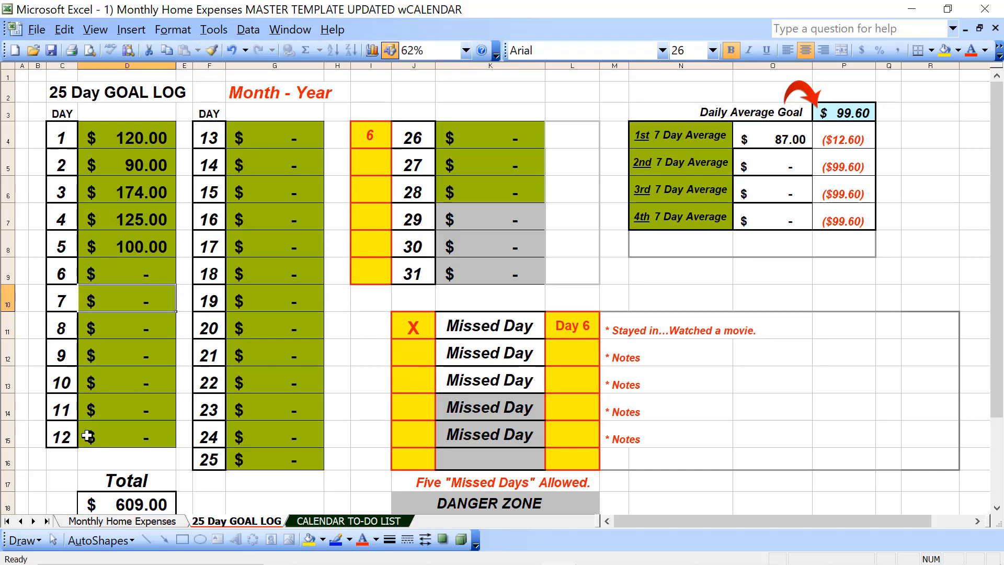
pyautogui.write('77')
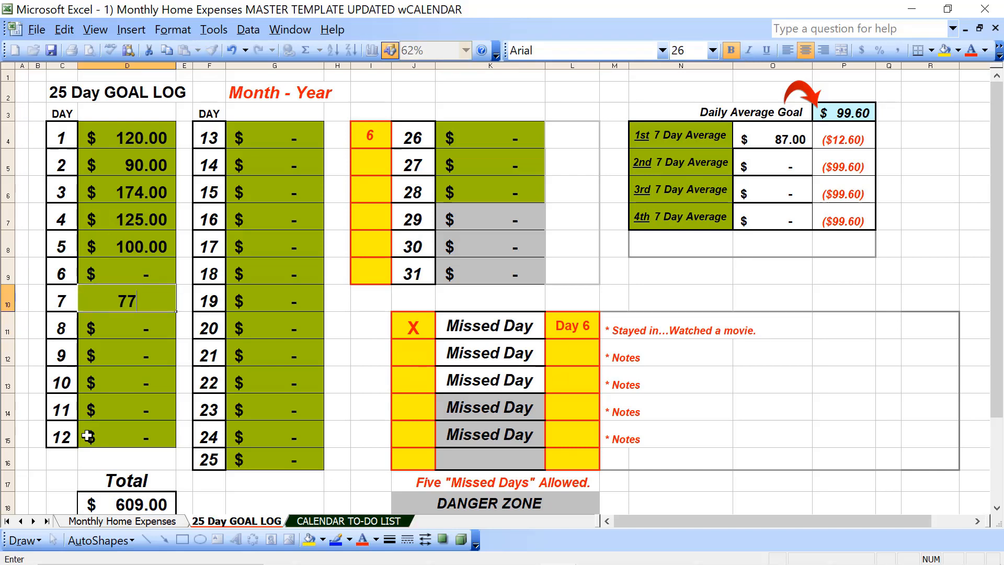
pyautogui.press('Return')
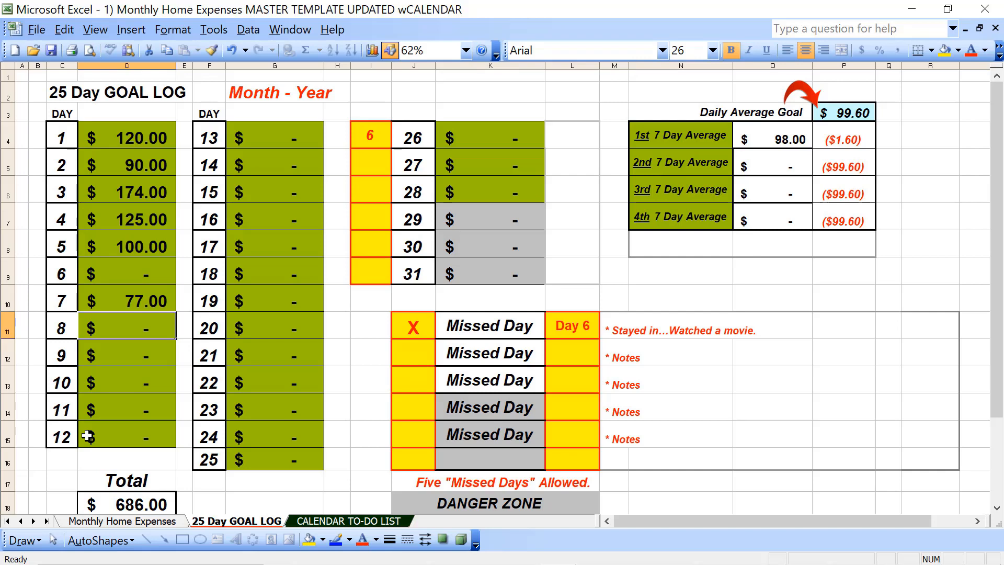
pyautogui.write('110')
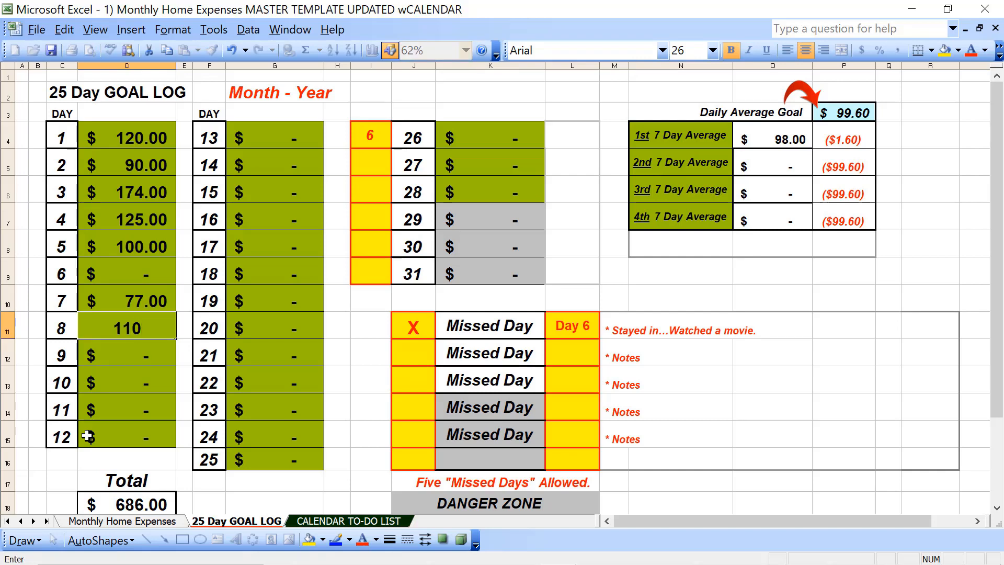
pyautogui.press('Return')
pyautogui.write('125')
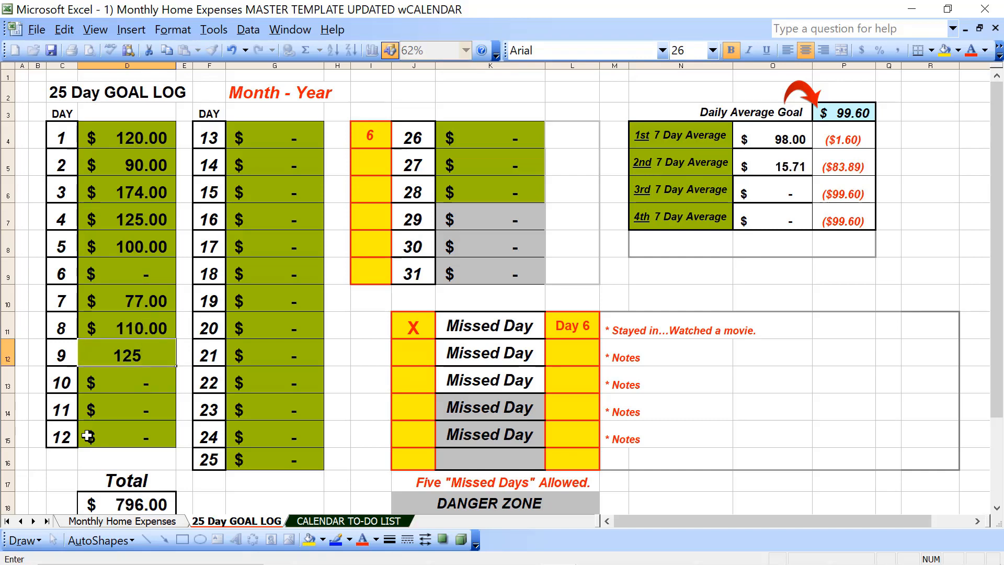
pyautogui.press('Return')
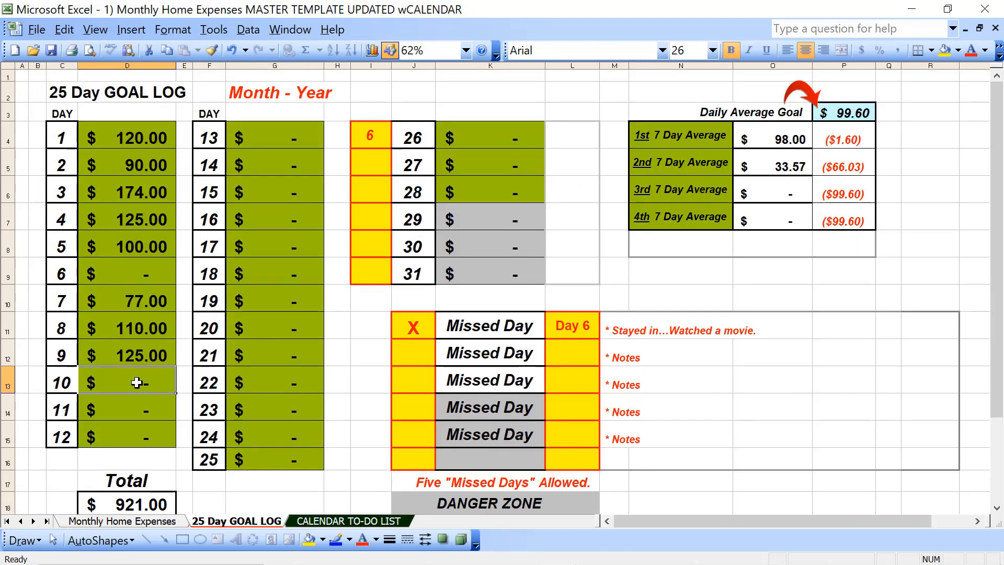
pyautogui.write('151.5')
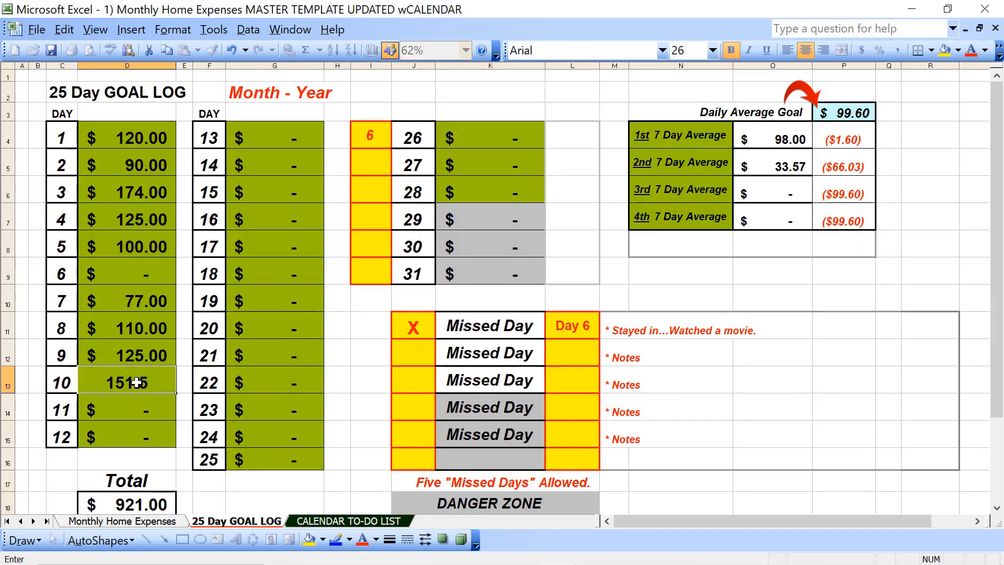
pyautogui.press('Return')
# Step: Switch back to the April 10th - April 16th Lyft workbook and record Tuesday's earnings of 177.10, 19 trips and 9 hours
pyautogui.hotkey('alt', 'Tab')
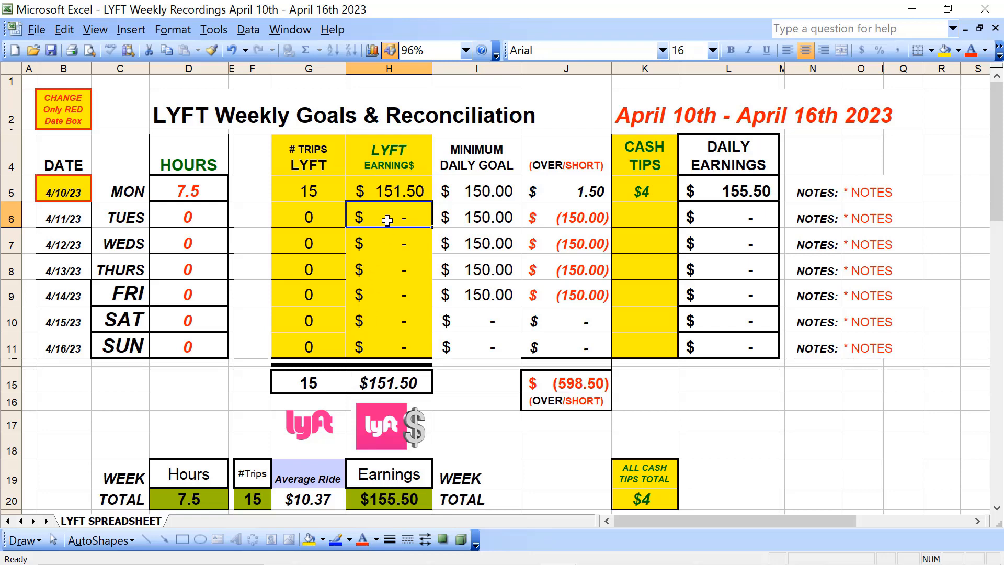
pyautogui.write('177.10')
pyautogui.press('Left')
pyautogui.write('19')
pyautogui.press('Left')
pyautogui.press('Left')
pyautogui.press('Left')
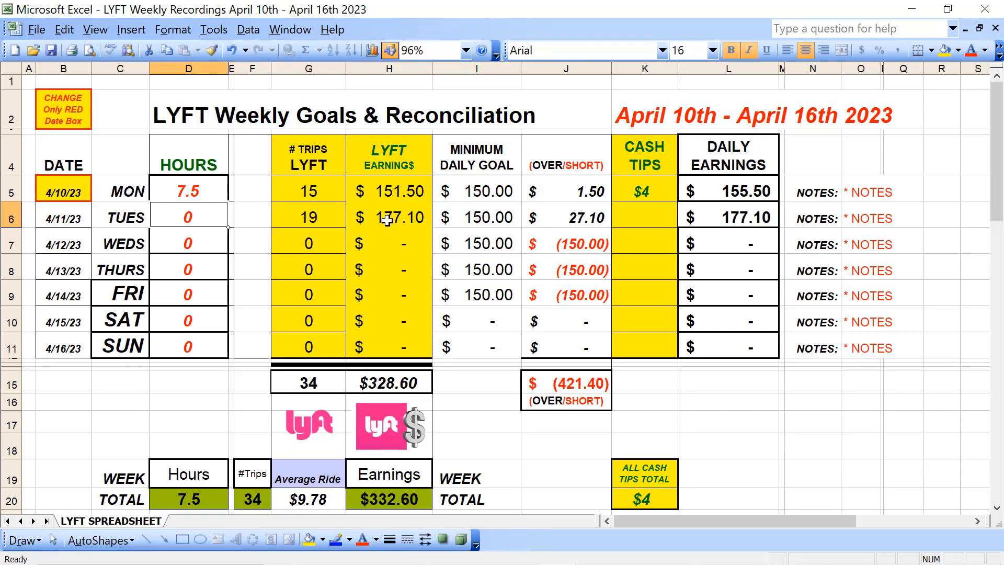
pyautogui.write('9')
# Step: Set Tuesday's cash tips to 0 and replace its placeholder note with "Busy day!"
pyautogui.press('Right')
pyautogui.press('Right')
pyautogui.press('Right')
pyautogui.press('Right')
pyautogui.press('Right')
pyautogui.press('Right')
pyautogui.press('Right')
pyautogui.write('0')
pyautogui.press('Return')
pyautogui.press('Left')
pyautogui.press('Left')
pyautogui.press('Left')
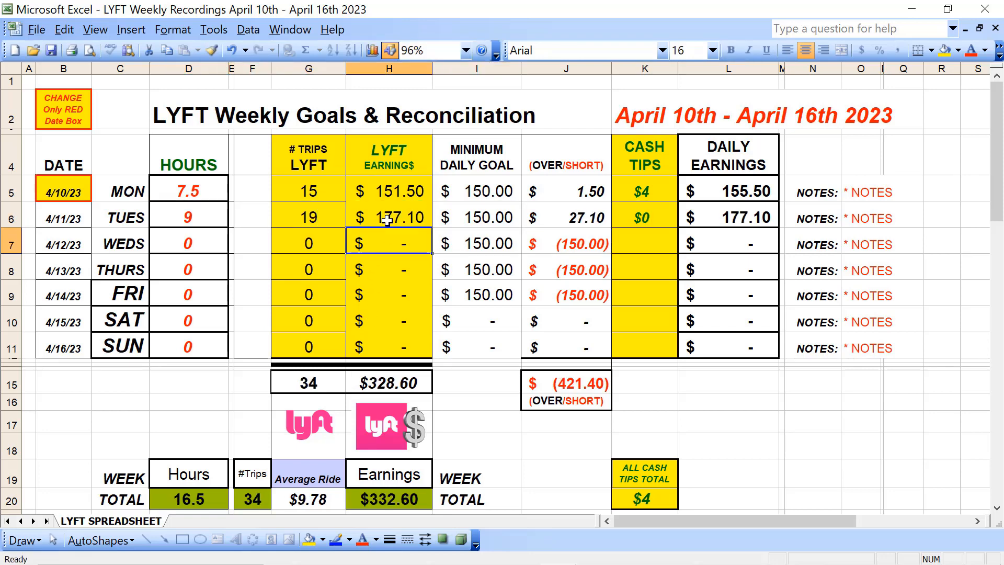
pyautogui.doubleClick(858, 218)
pyautogui.write('Busy day!')
pyautogui.click(407, 240)
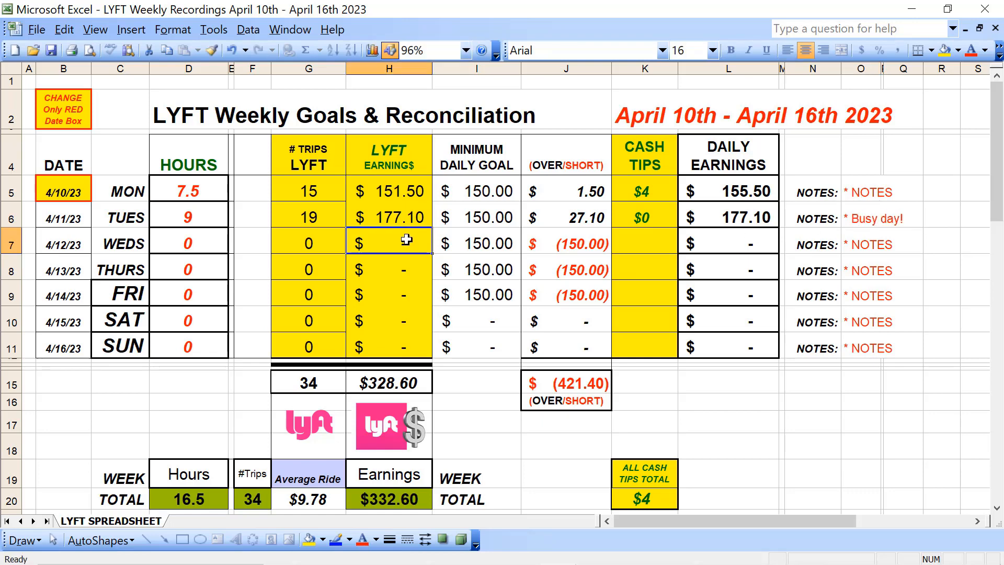
# Step: Enter 111.2 as Wednesday's Lyft earnings and 0 as its cash tips
pyautogui.write('111.2')
pyautogui.press('Right')
pyautogui.press('Right')
pyautogui.press('Right')
pyautogui.write('0')
# Step: Record 9 Lyft trips and 6 hours for Wednesday
pyautogui.press('Left')
pyautogui.press('Left')
pyautogui.press('Left')
pyautogui.press('Left')
pyautogui.write('9')
pyautogui.press('Left')
pyautogui.press('Left')
pyautogui.press('Left')
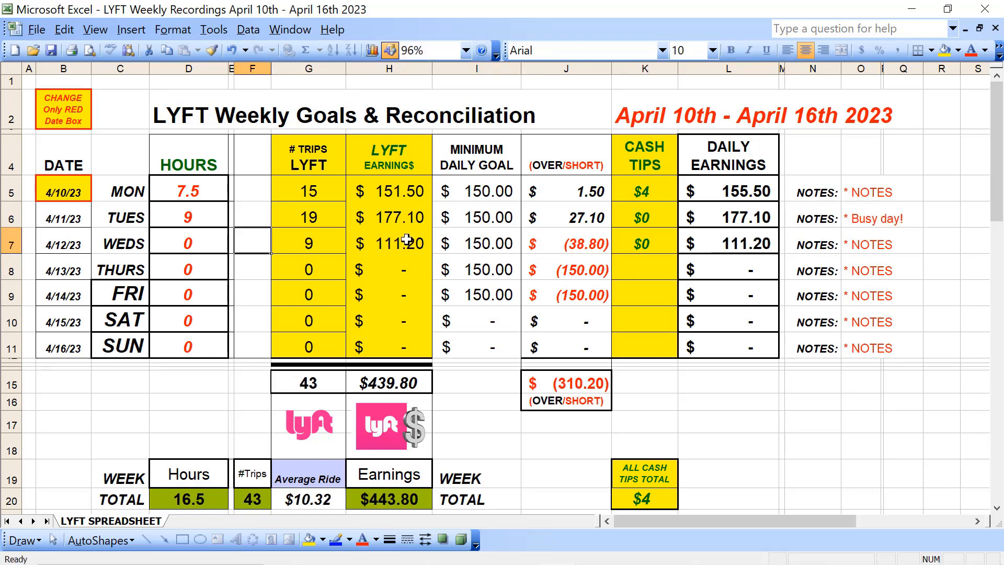
pyautogui.write('6')
pyautogui.press('Return')
# Step: Replace Wednesday's placeholder note with "Easy day!"
pyautogui.doubleClick(857, 244)
pyautogui.write('Easy day!')
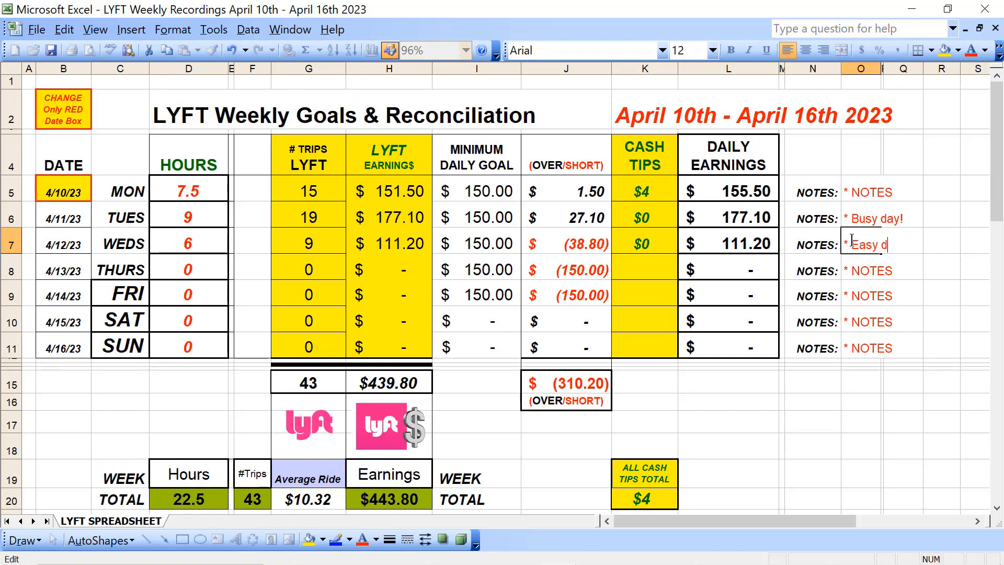
pyautogui.press('Return')
# Step: Record Thursday's Lyft earnings of 75.8, 5 trips and 3 hours
pyautogui.click(411, 269)
pyautogui.write('75.8')
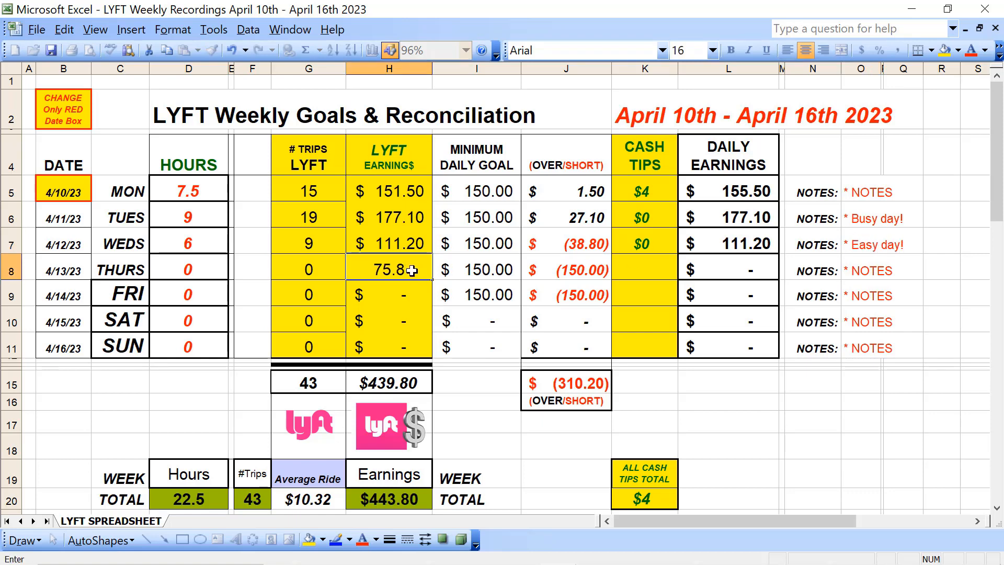
pyautogui.press('Left')
pyautogui.write('5')
pyautogui.press('Left')
pyautogui.press('Left')
pyautogui.press('Left')
# Step: Enter 5 as Thursday's cash tips and select Friday's Lyft earnings cell
pyautogui.write('5')
pyautogui.write('3')
pyautogui.press('Right')
pyautogui.press('Right')
pyautogui.press('Right')
pyautogui.press('Right')
pyautogui.press('Right')
pyautogui.press('Right')
pyautogui.press('Right')
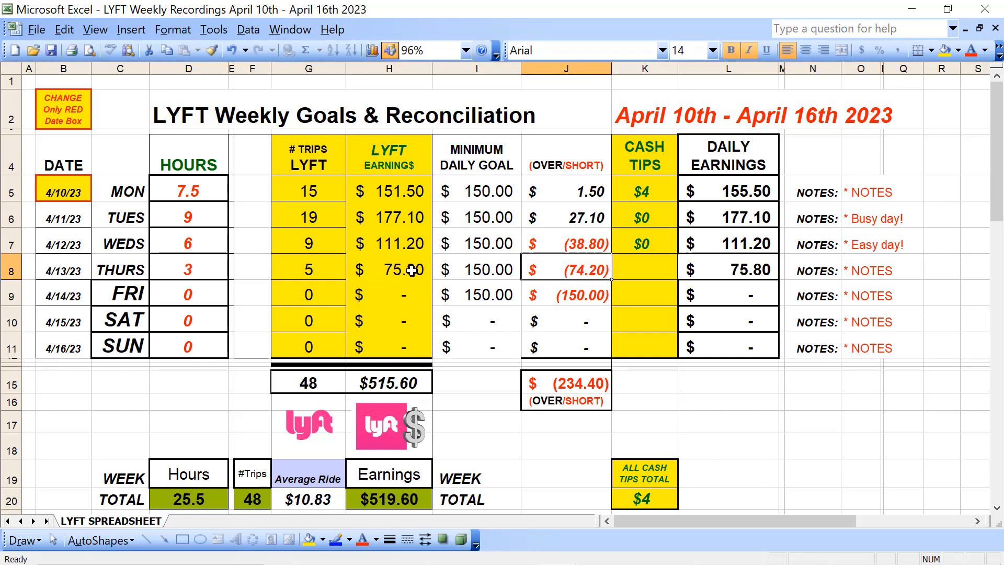
pyautogui.write('5')
pyautogui.press('Return')
pyautogui.press('Left')
pyautogui.press('Left')
pyautogui.press('Left')
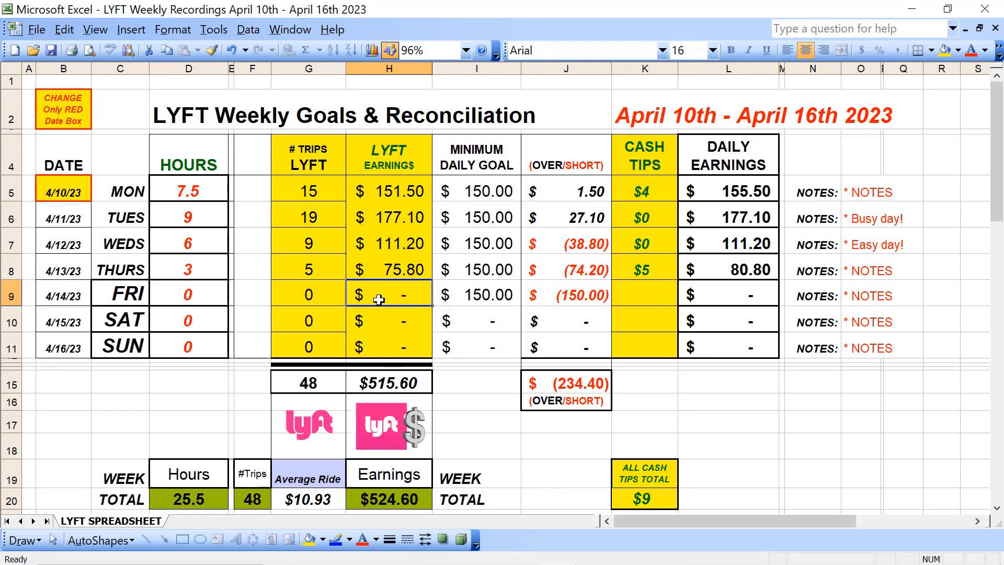
# Step: Record Friday's Lyft earnings of 225, 21 trips and 11 hours
pyautogui.write('225')
pyautogui.press('Left')
pyautogui.write('21')
pyautogui.press('Left')
pyautogui.press('Left')
pyautogui.press('Left')
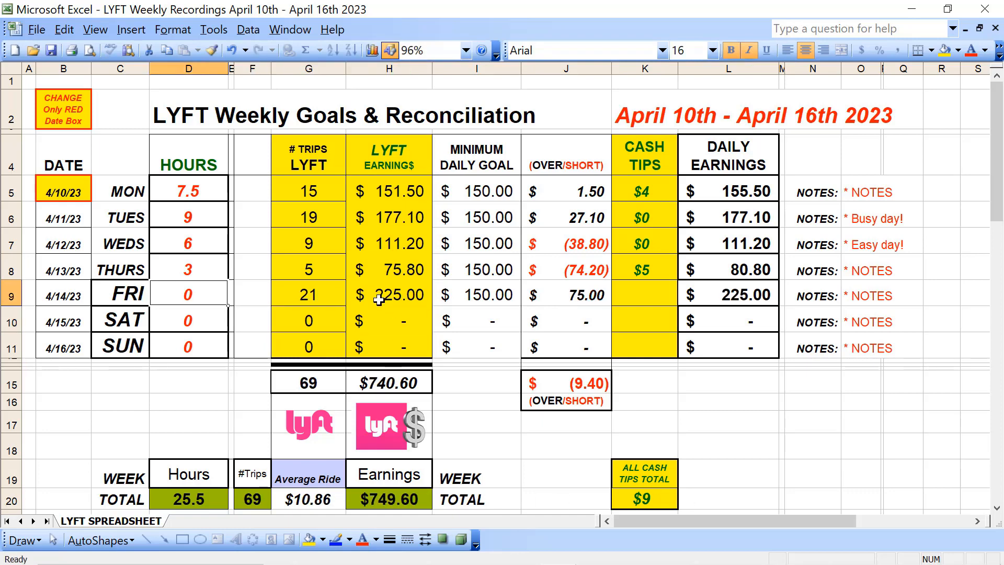
pyautogui.write('11')
# Step: Enter 15 as Friday's cash tips
pyautogui.press('Right')
pyautogui.press('Right')
pyautogui.press('Right')
pyautogui.press('Right')
pyautogui.press('Right')
pyautogui.press('Right')
pyautogui.press('Right')
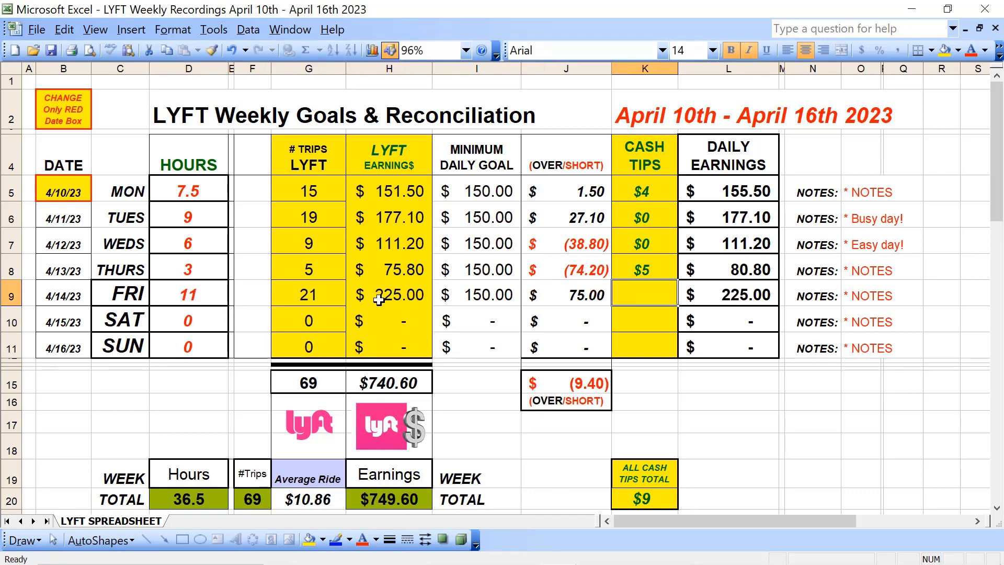
pyautogui.write('15')
pyautogui.press('Return')
pyautogui.press('Up')
# Step: Replace Friday's placeholder note with "Yeeee Hoooo!"
pyautogui.doubleClick(857, 296)
pyautogui.write('Yeeee ')
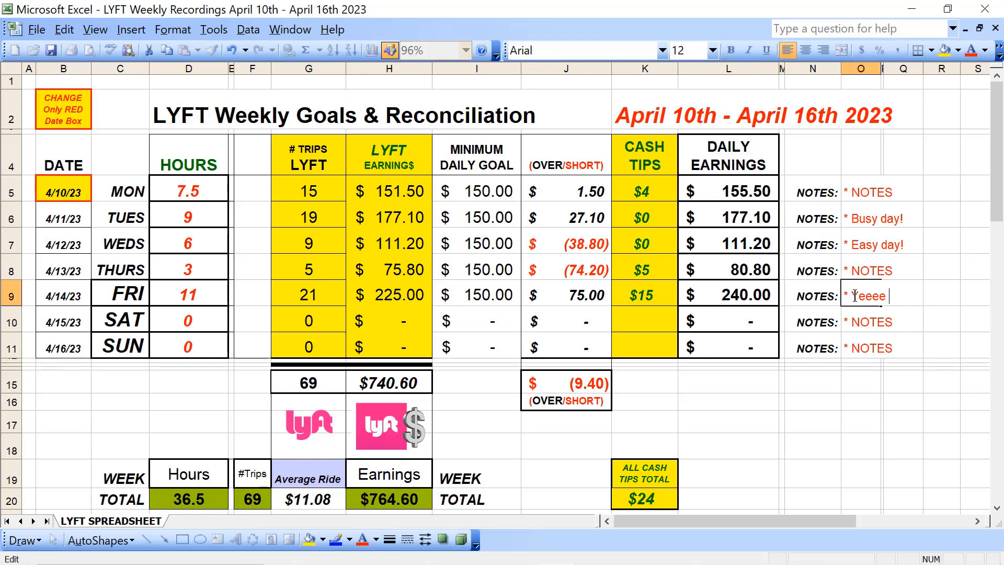
pyautogui.write('Hoooo!')
pyautogui.press('Return')
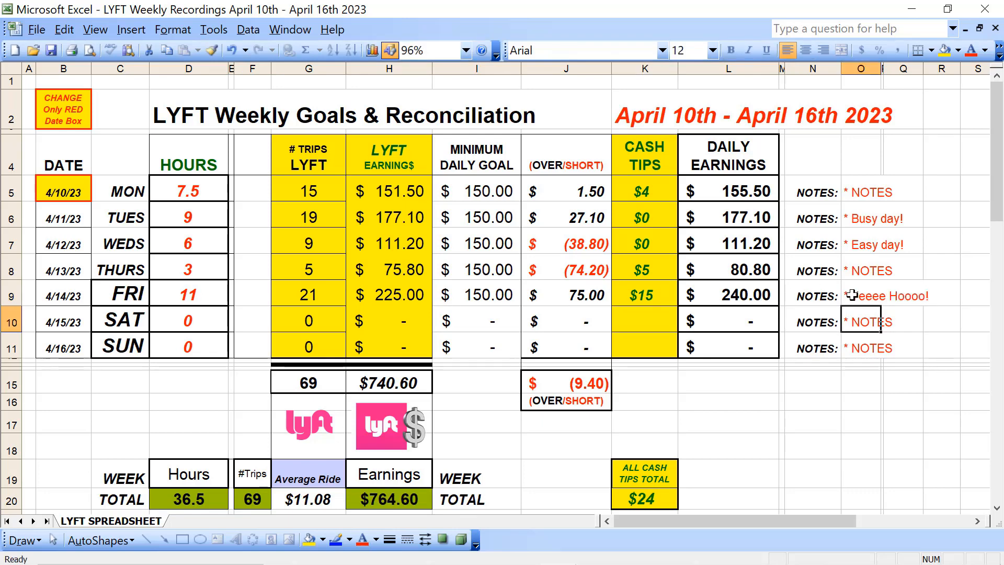
# Step: Record Saturday's Lyft earnings of 112 and cash tips of 4
pyautogui.click(396, 316)
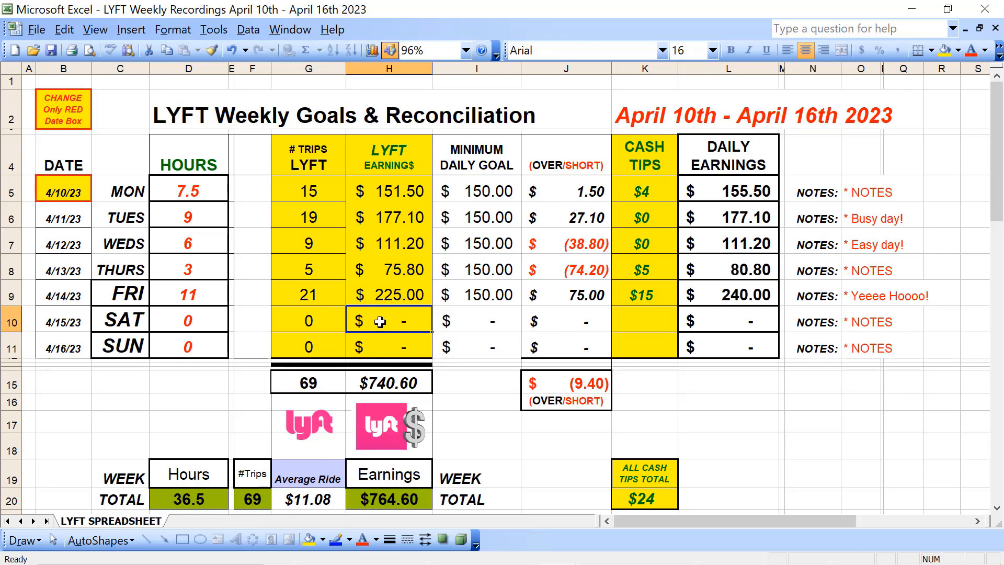
pyautogui.write('12')
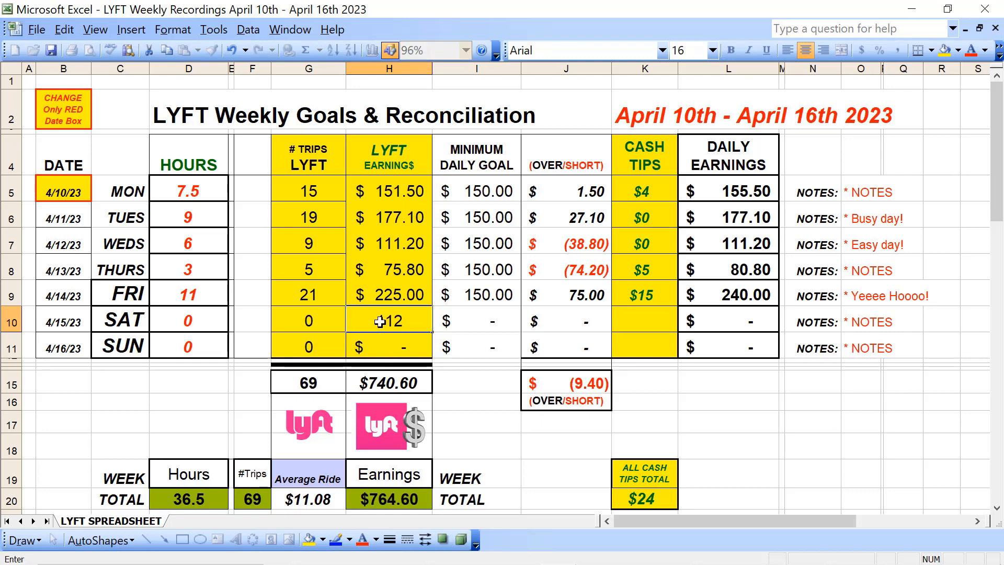
pyautogui.press('Tab')
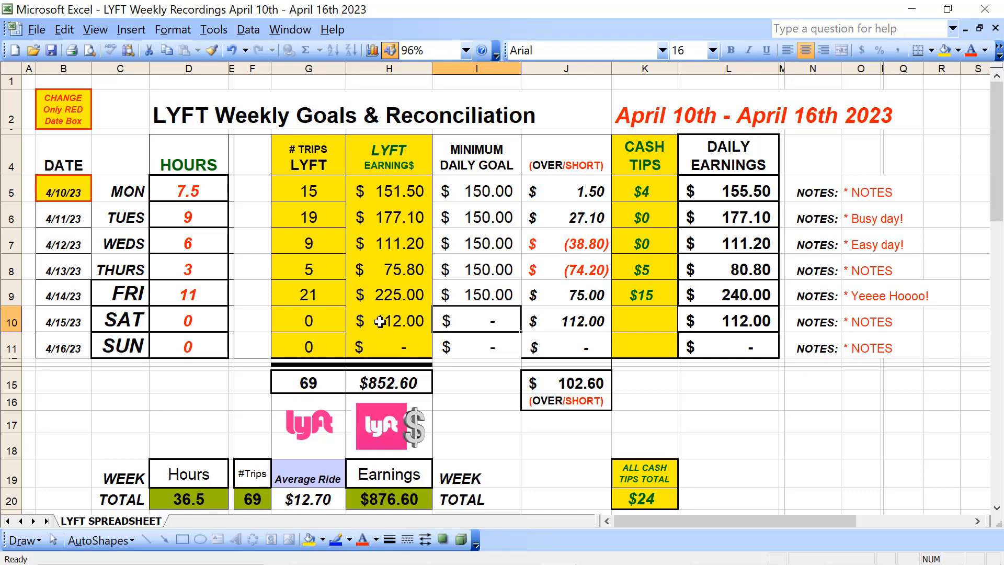
pyautogui.press('Right')
pyautogui.press('Left')
pyautogui.press('Right')
pyautogui.press('Right')
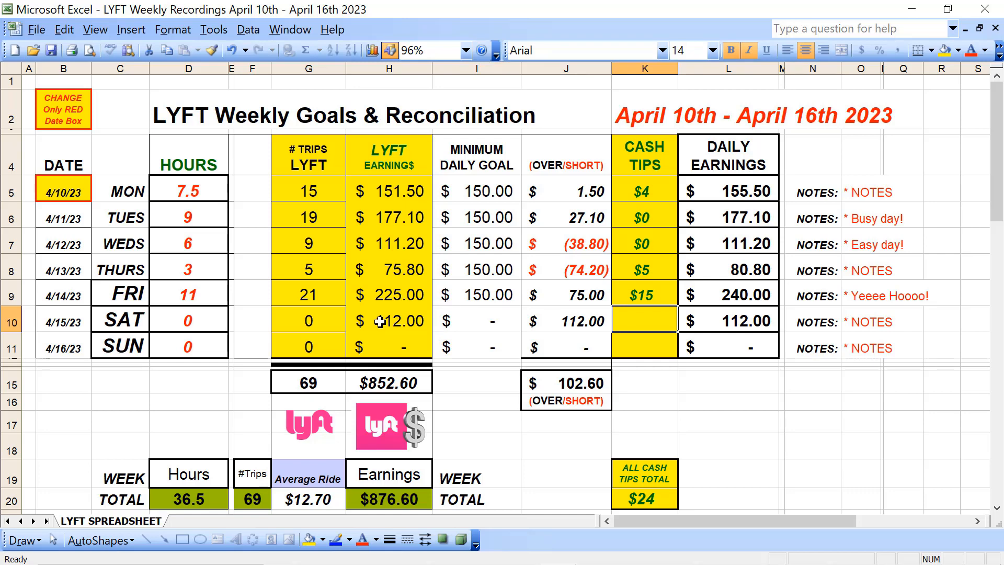
pyautogui.write('4')
# Step: Record 11 Lyft trips and 6 hours for Saturday
pyautogui.press('Left')
pyautogui.press('Left')
pyautogui.press('Left')
pyautogui.press('Left')
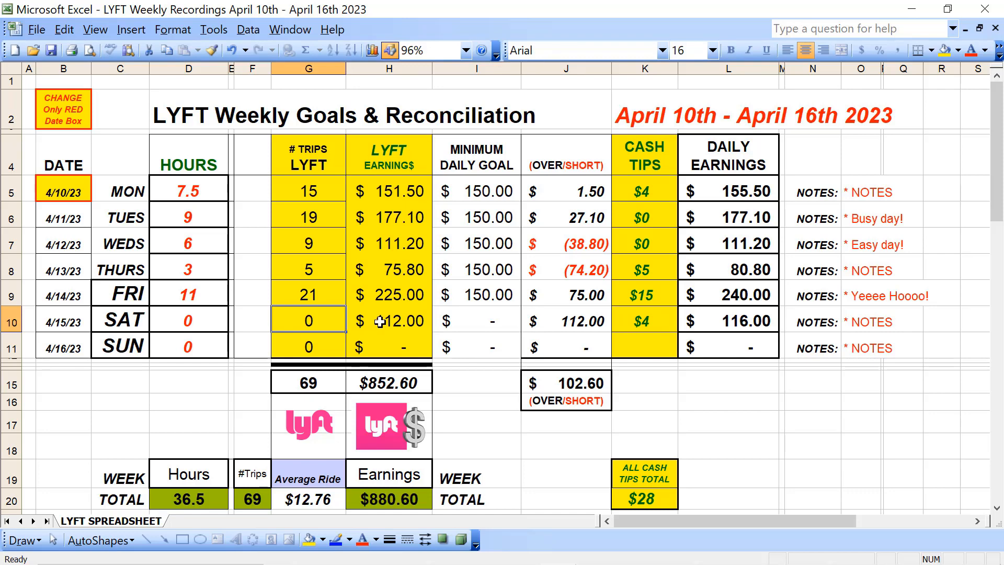
pyautogui.write('1')
pyautogui.press('Left')
pyautogui.press('Left')
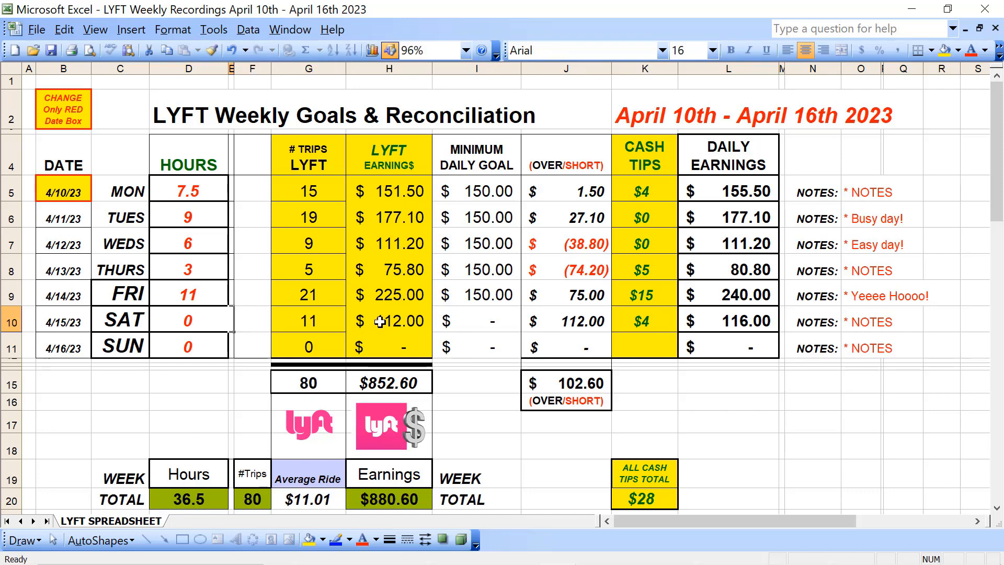
pyautogui.press('Left')
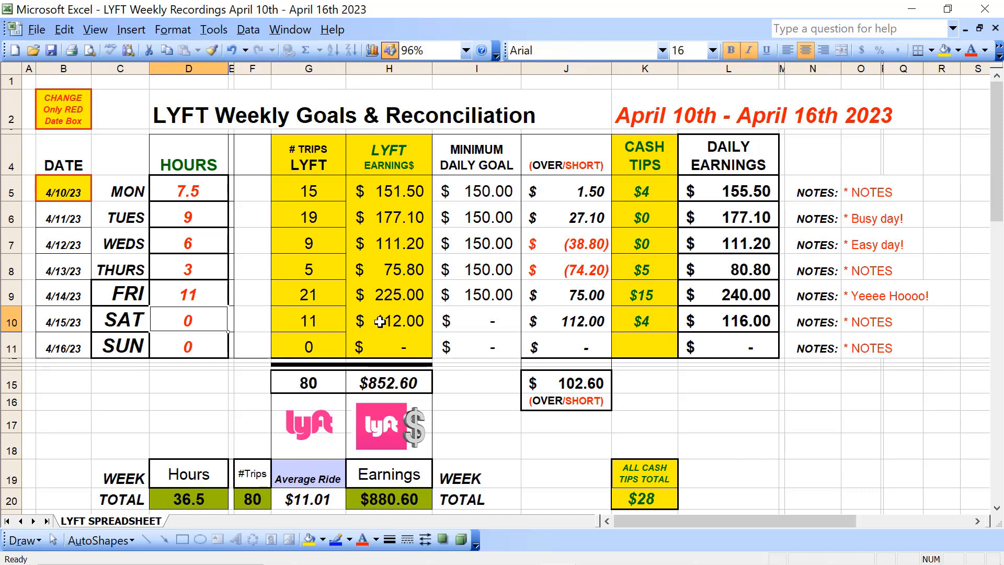
pyautogui.write('6')
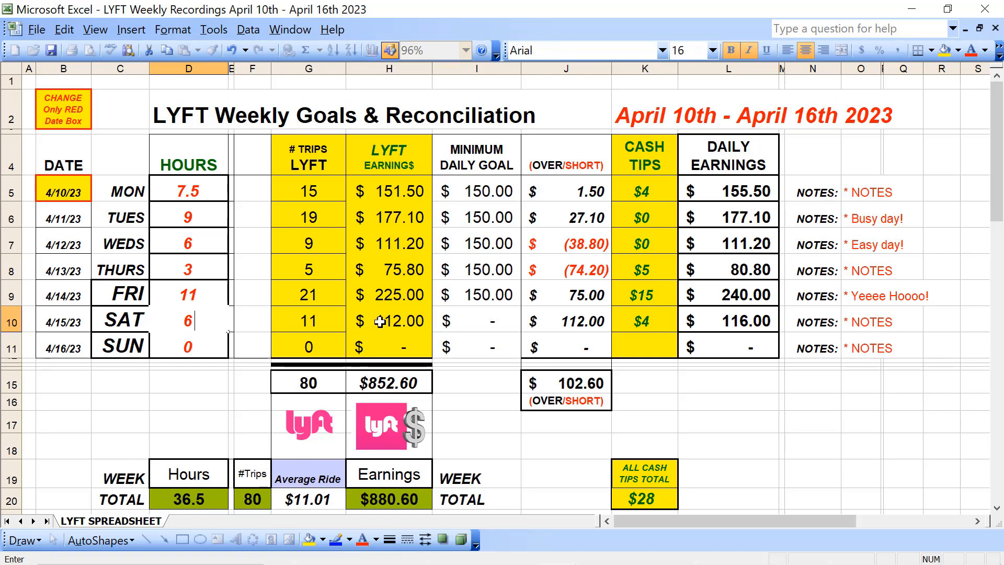
pyautogui.press('Return')
# Step: In the Monthly Home Expenses workbook's 25 Day GOAL LOG, enter 177.1, 111.2, 75.8, 225 and 112 for days 11 to 15
pyautogui.click(405, 350)
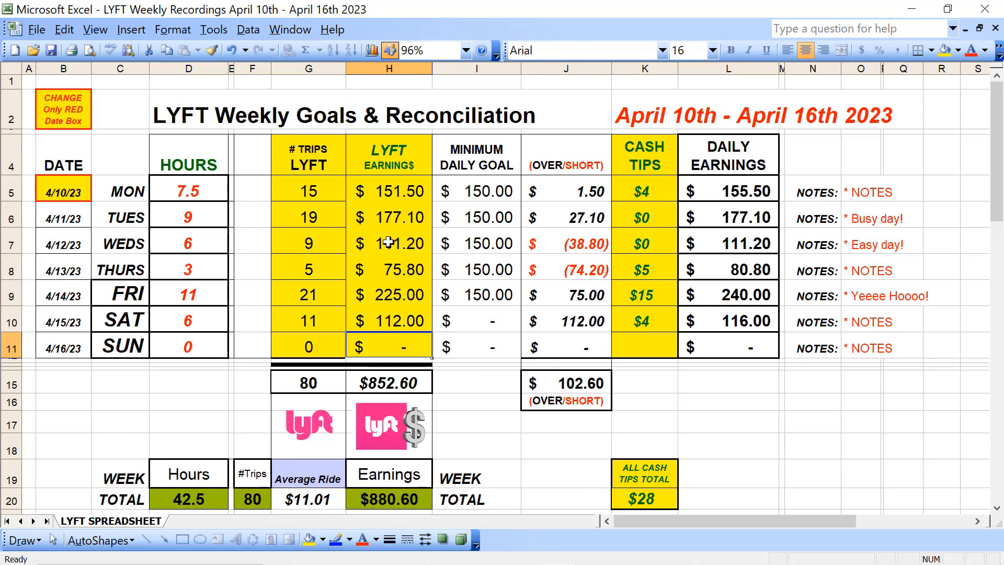
pyautogui.click(385, 220)
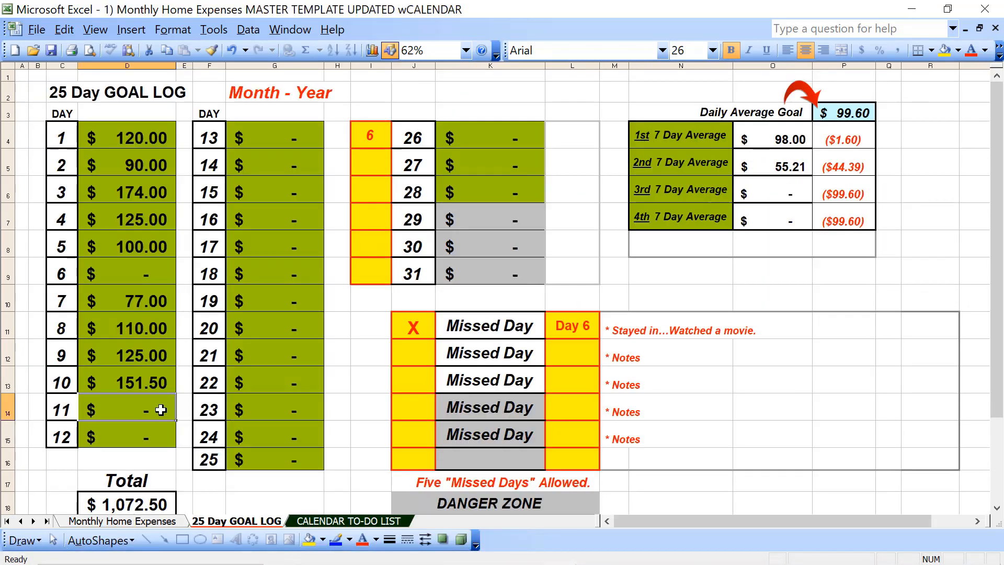
pyautogui.write('177.')
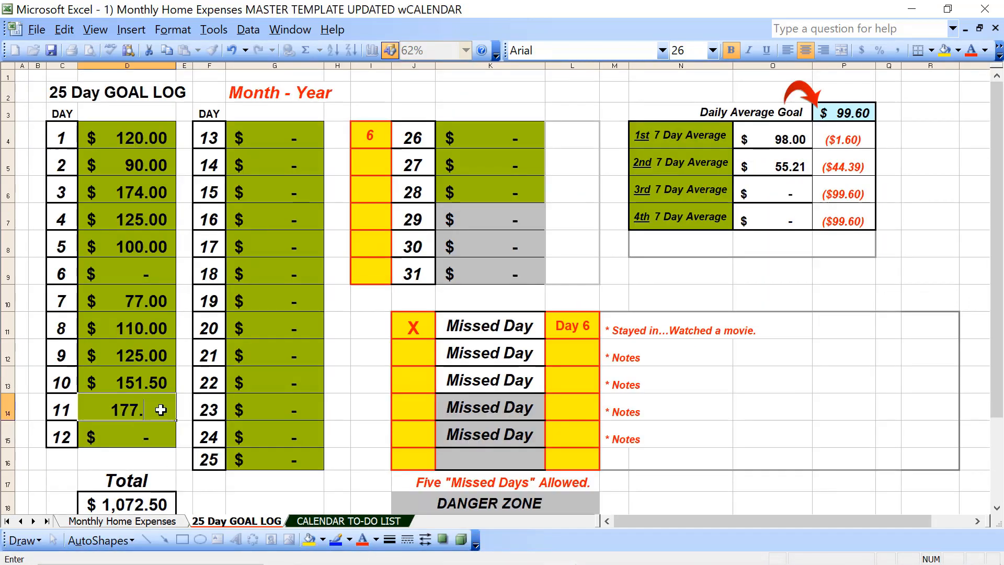
pyautogui.write('1')
pyautogui.press('Return')
pyautogui.write('111')
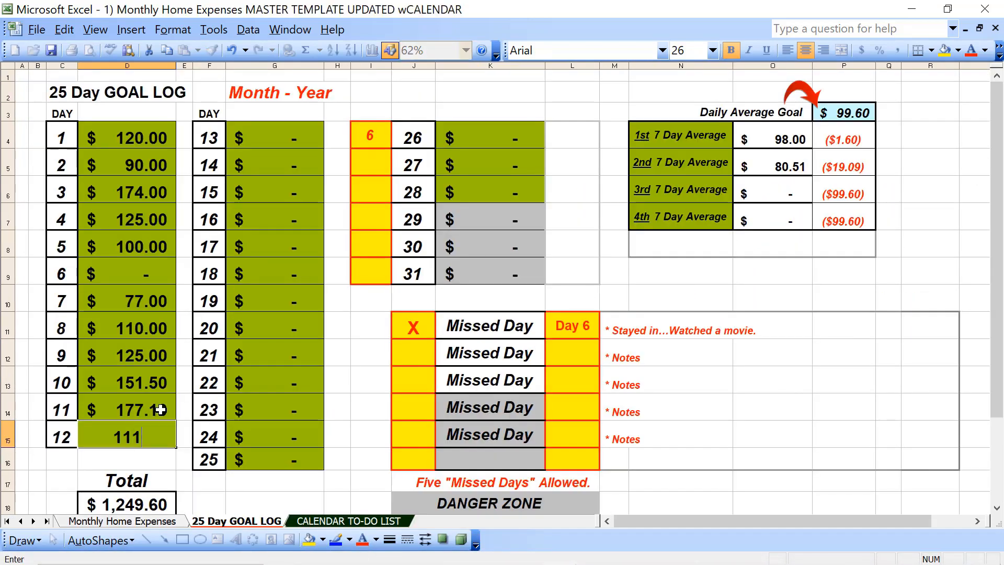
pyautogui.write('.2')
pyautogui.click(274, 135)
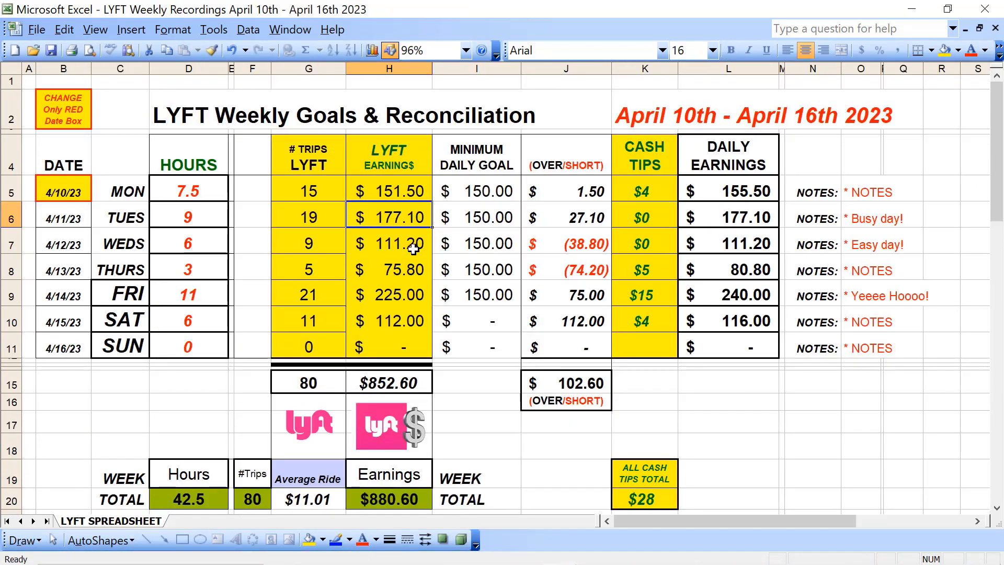
pyautogui.write('77.00')
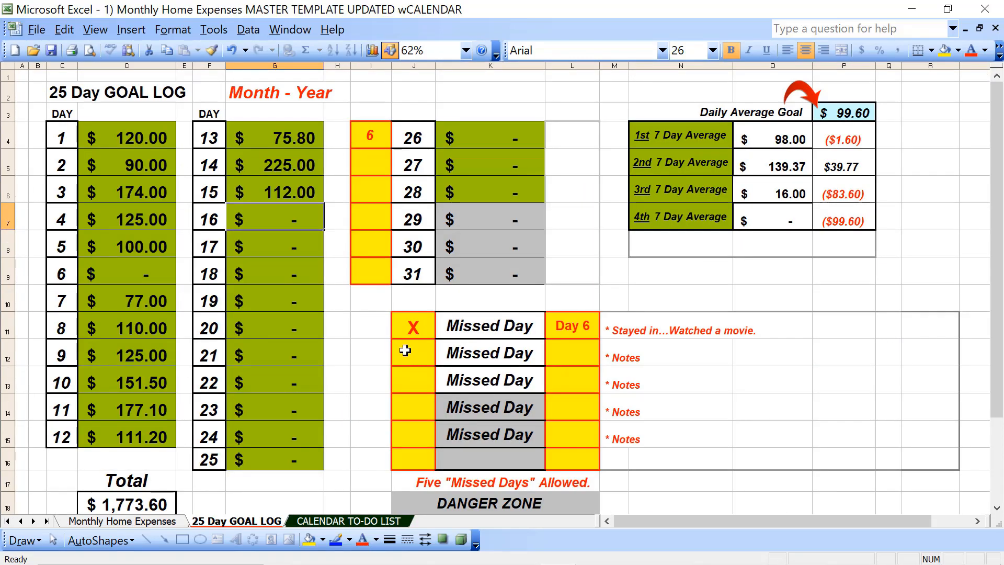
# Step: View the CALENDAR TO-DO LIST sheet, return to the 25 Day GOAL LOG and compare it with the Lyft workbook
pyautogui.click(381, 523)
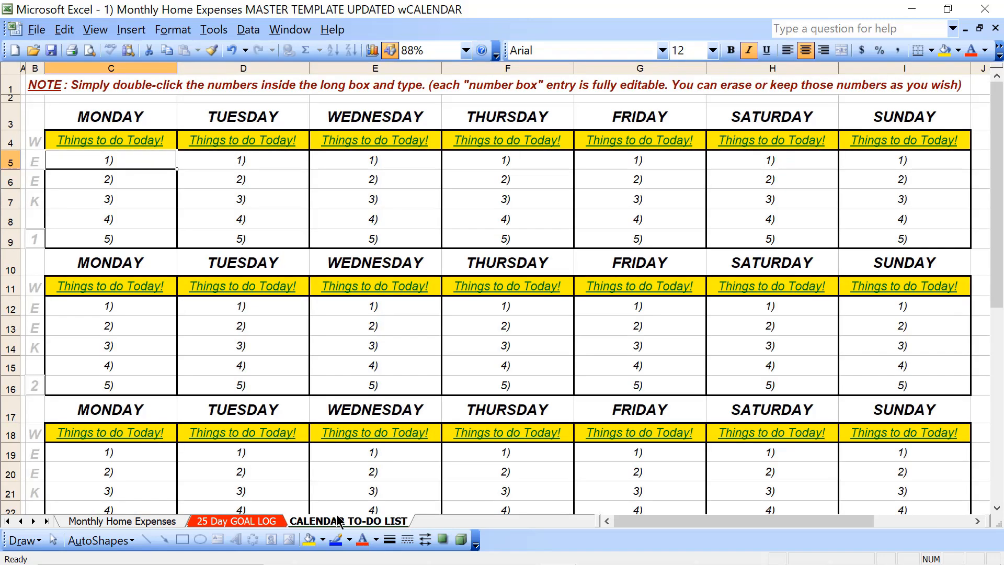
pyautogui.click(260, 523)
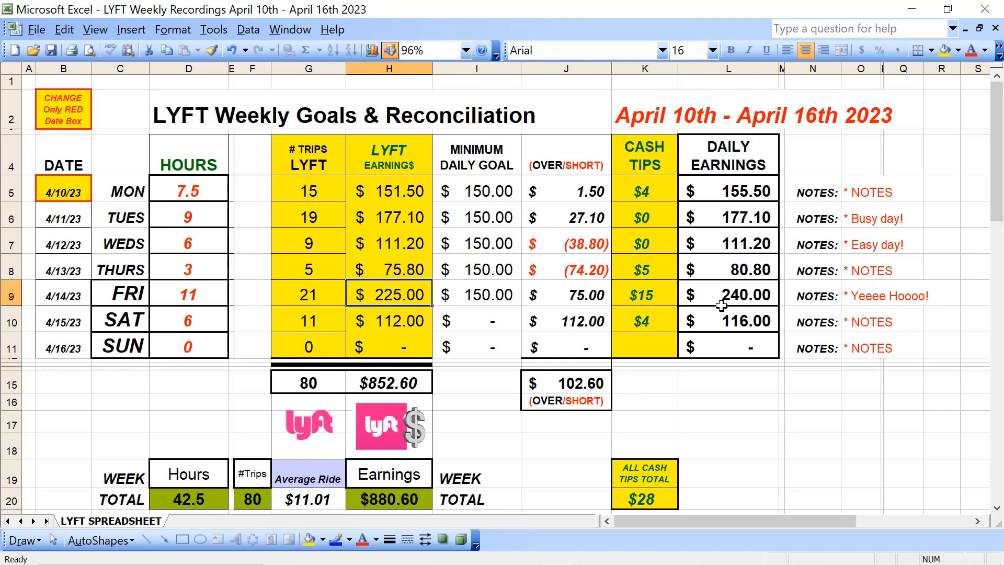
pyautogui.hotkey('alt', 'Tab')
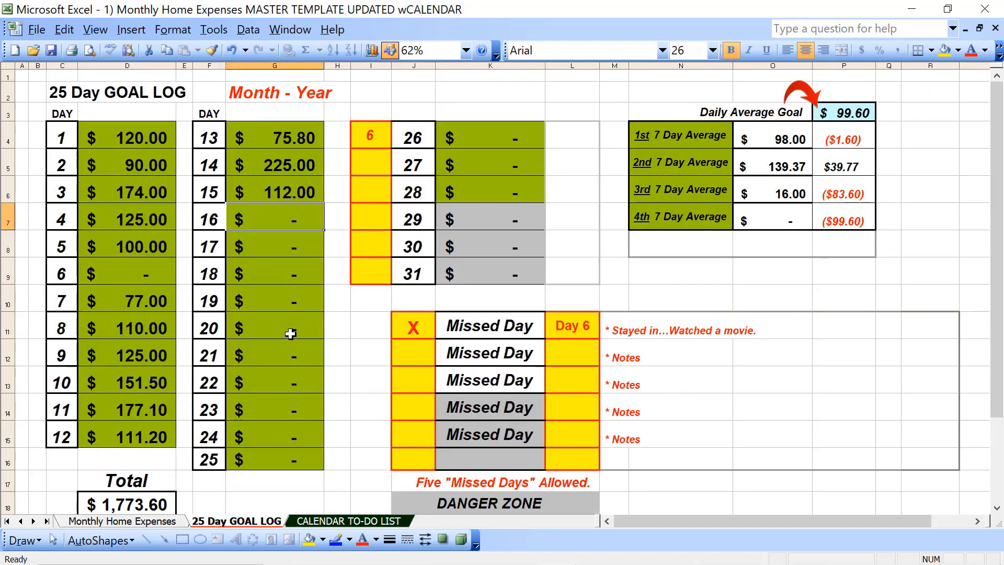
# Step: Switch to the Firefox window with the WORKSofARTinEXCEL Etsy shop and view the shop banner and its purchase process
pyautogui.hotkey('alt', 'Tab')
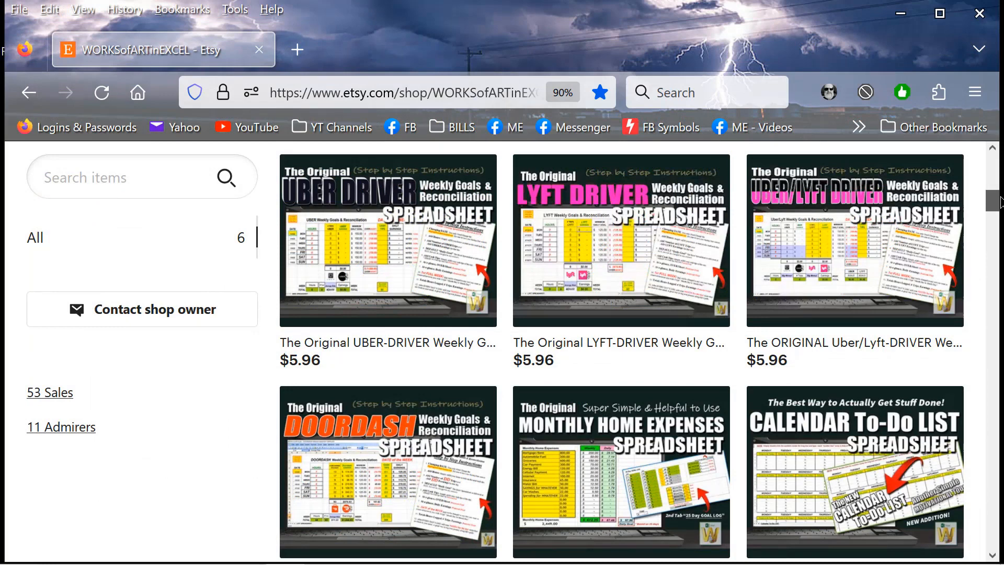
pyautogui.moveTo(1000, 202); pyautogui.dragTo(1001, 173)
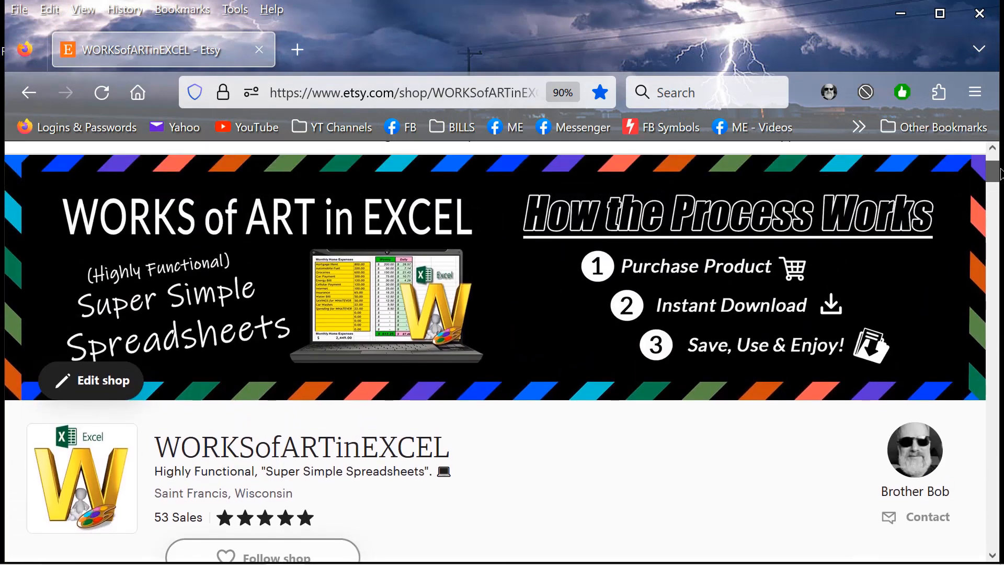